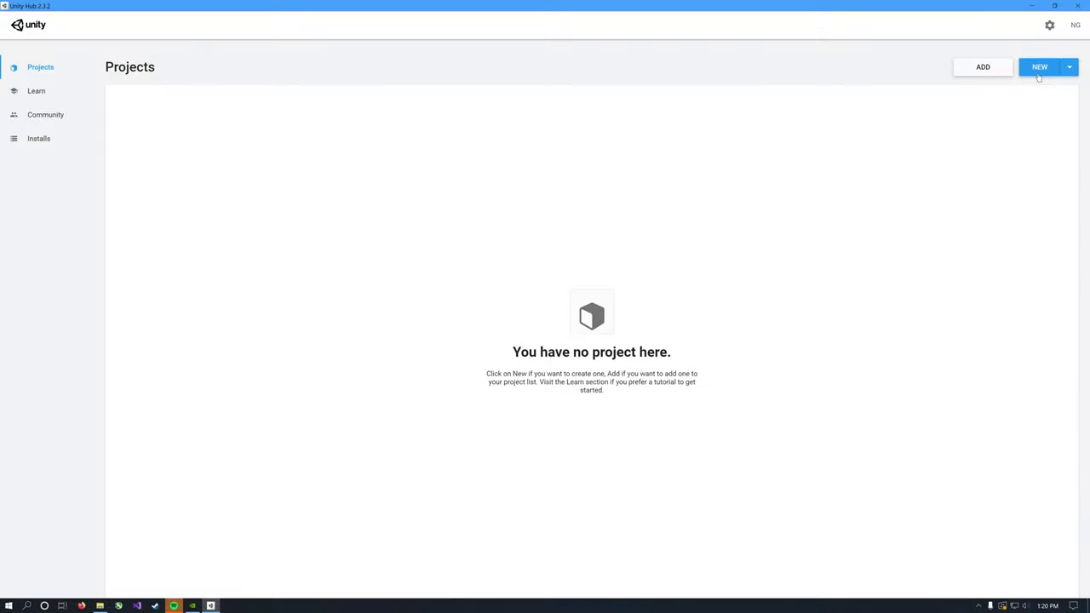
- Start a new 3D project in Unity Hub and name it OktaAuthExample
{"action": "left_click", "coordinate": [1038, 73]}
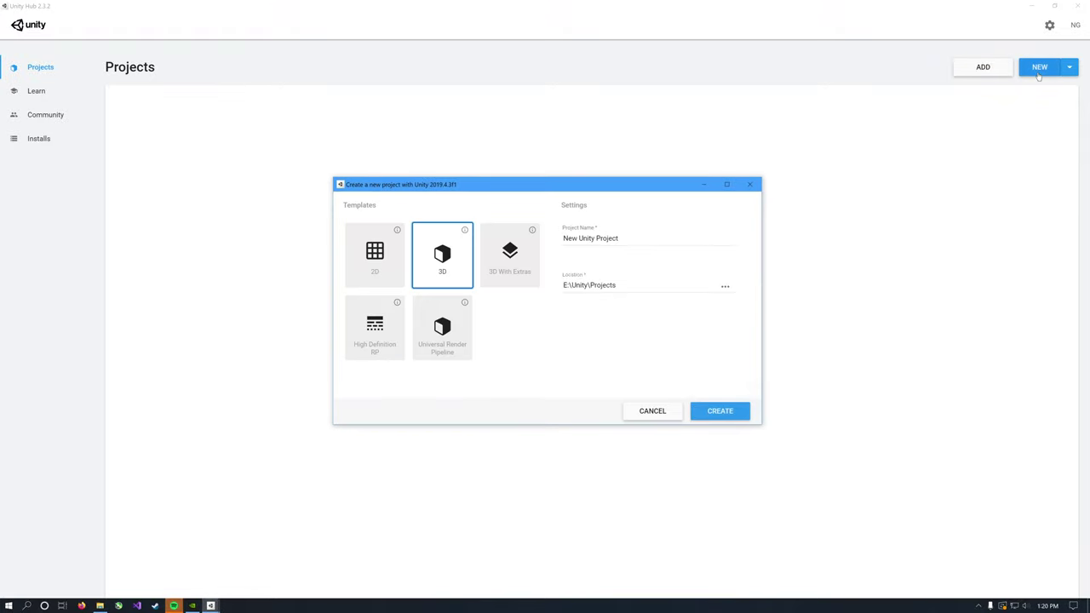
{"action": "left_click", "coordinate": [643, 236]}
{"action": "key", "text": "BackSpace"}
{"action": "key", "text": "BackSpace"}
{"action": "key", "text": "BackSpace"}
{"action": "key", "text": "BackSpace"}
{"action": "key", "text": "BackSpace"}
{"action": "key", "text": "BackSpace"}
{"action": "key", "text": "BackSpace"}
{"action": "key", "text": "BackSpace"}
{"action": "key", "text": "BackSpace"}
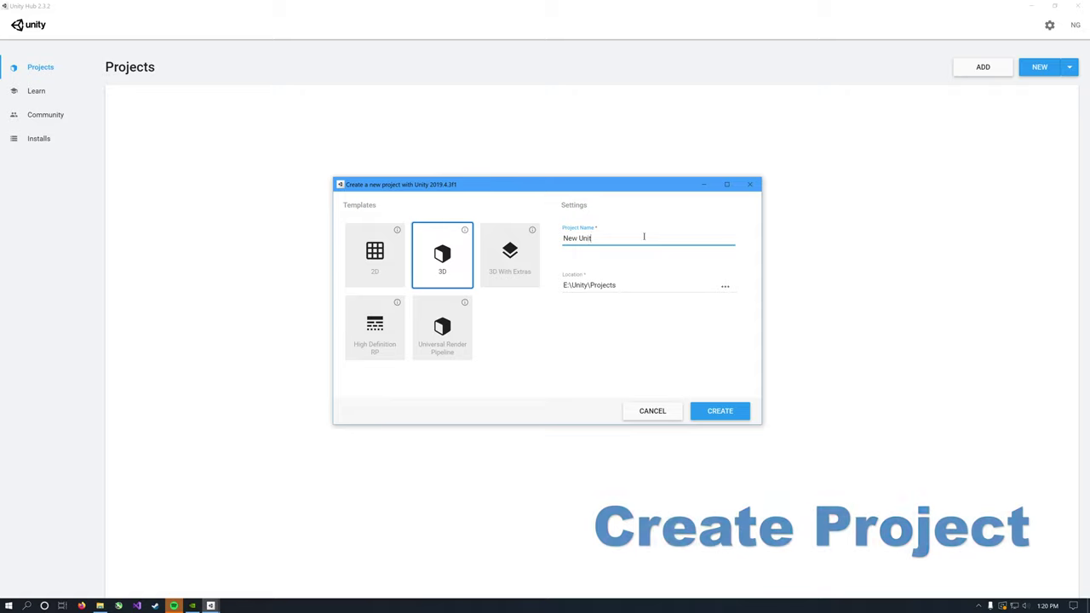
{"action": "key", "text": "BackSpace"}
{"action": "key", "text": "BackSpace"}
{"action": "key", "text": "BackSpace"}
{"action": "key", "text": "BackSpace"}
{"action": "key", "text": "BackSpace"}
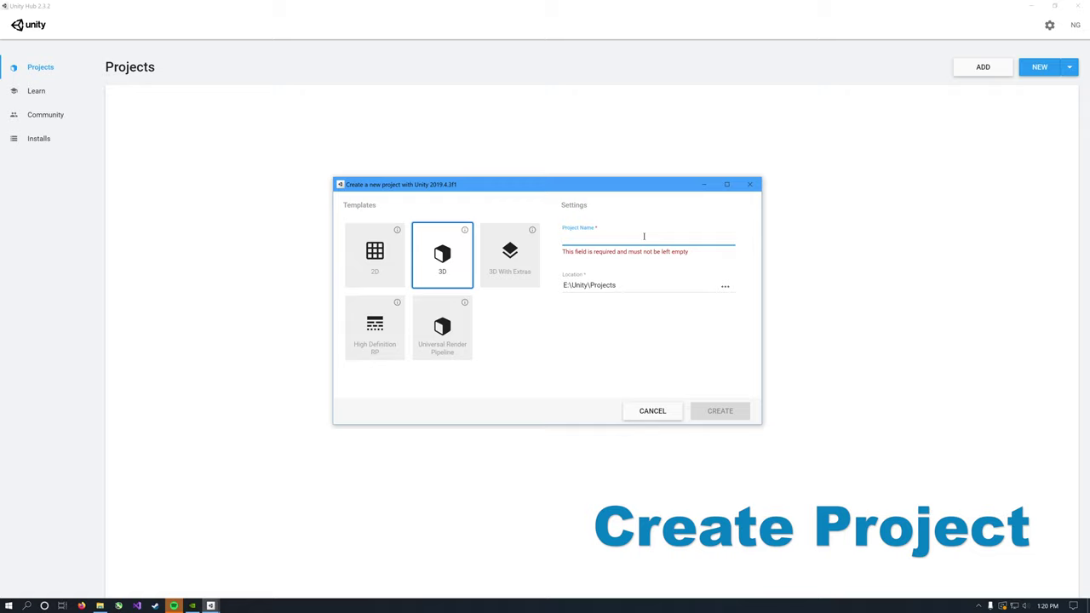
{"action": "type", "text": "Okta"}
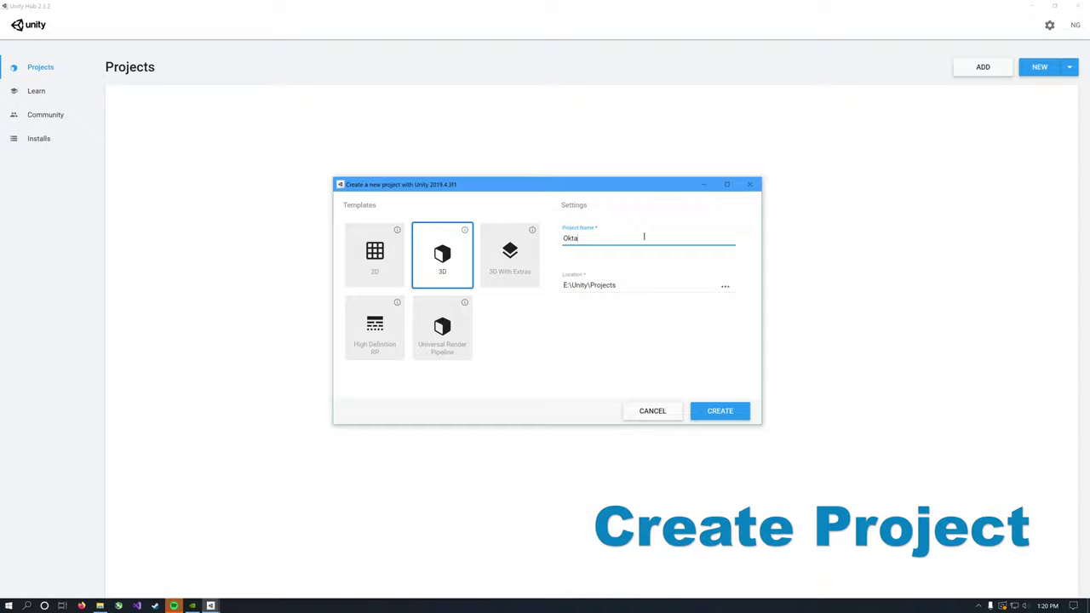
{"action": "type", "text": "AuthExam"}
{"action": "type", "text": "ple"}
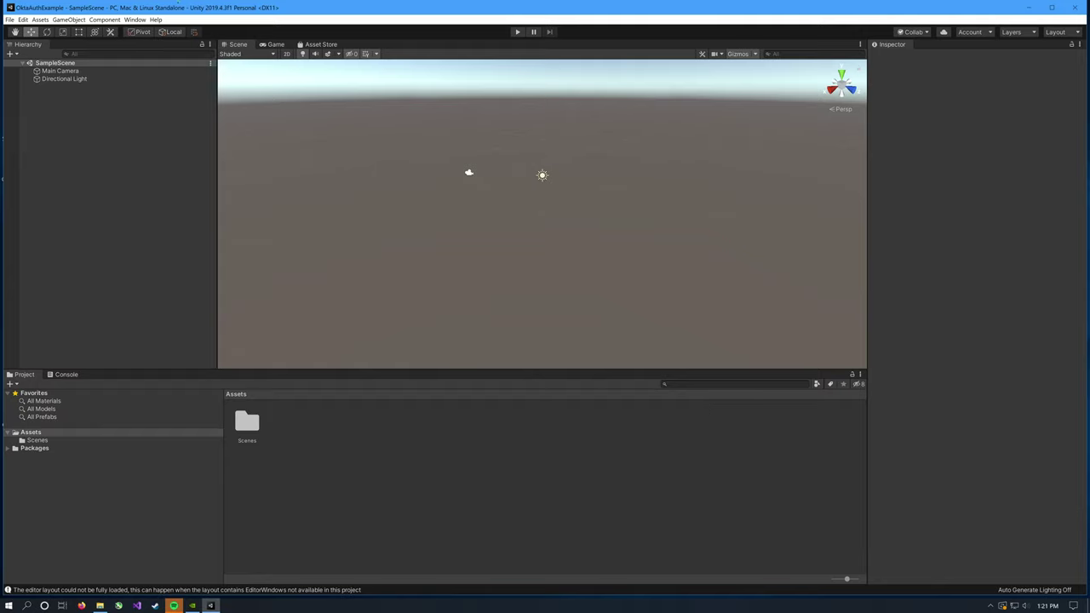
- Import OktaSDK.unitypackage from Desktop/OktaAuth_Unity as a custom package, including all files
{"action": "left_click", "coordinate": [9, 19]}
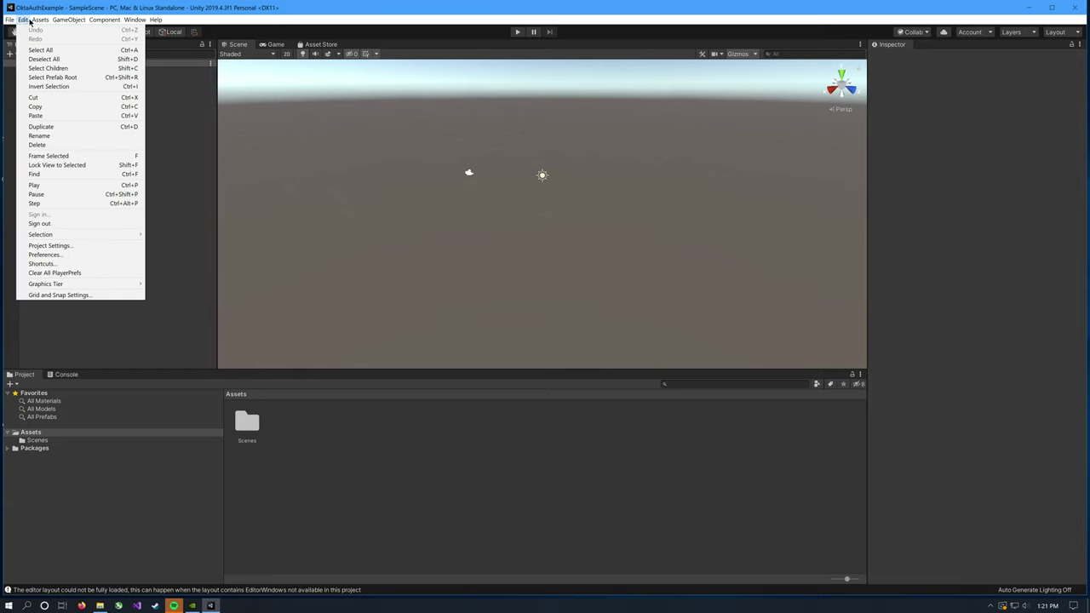
{"action": "mouse_move", "coordinate": [35, 22]}
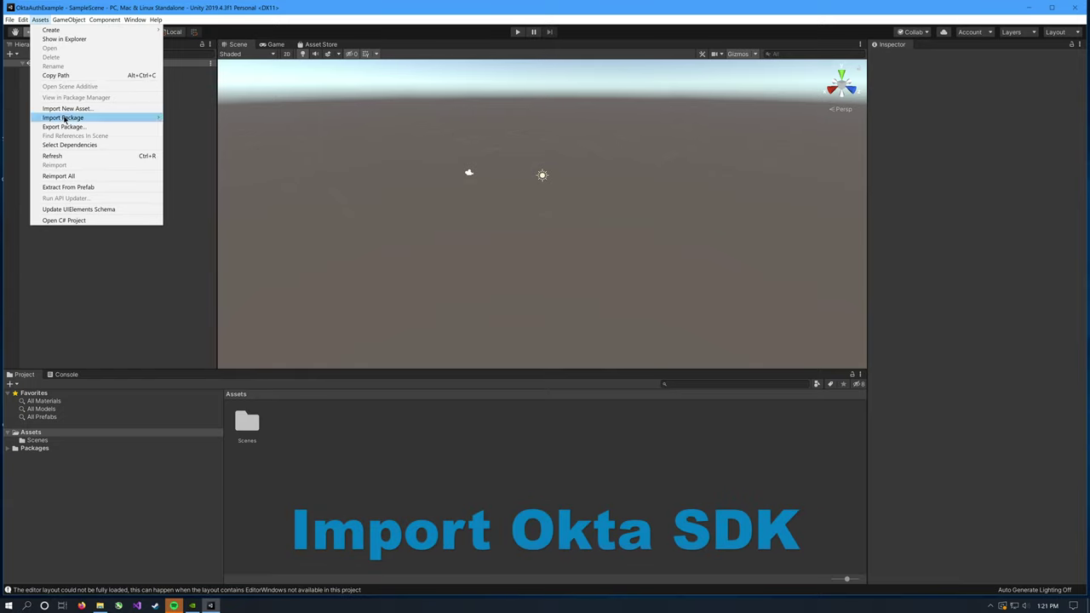
{"action": "mouse_move", "coordinate": [65, 119]}
{"action": "left_click", "coordinate": [185, 118]}
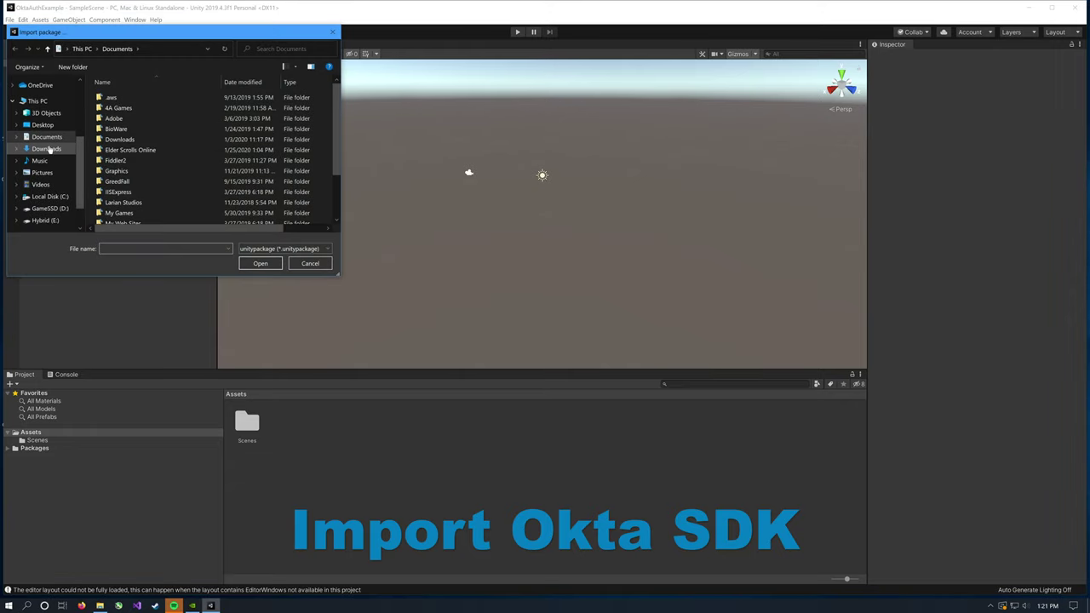
{"action": "left_click", "coordinate": [42, 125]}
{"action": "double_click", "coordinate": [126, 97]}
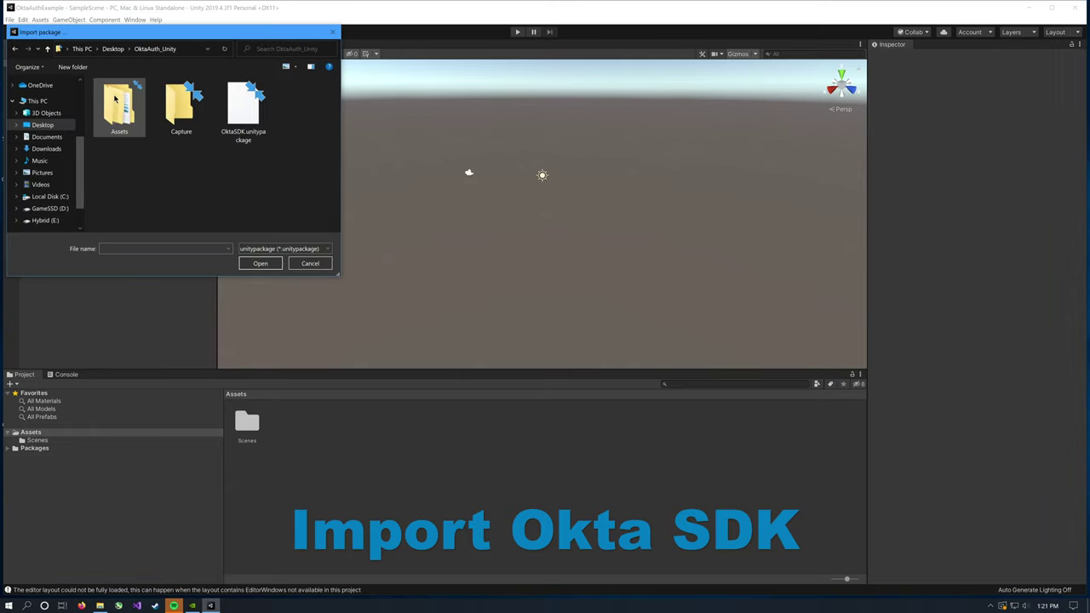
{"action": "left_click", "coordinate": [243, 112]}
{"action": "double_click", "coordinate": [243, 113]}
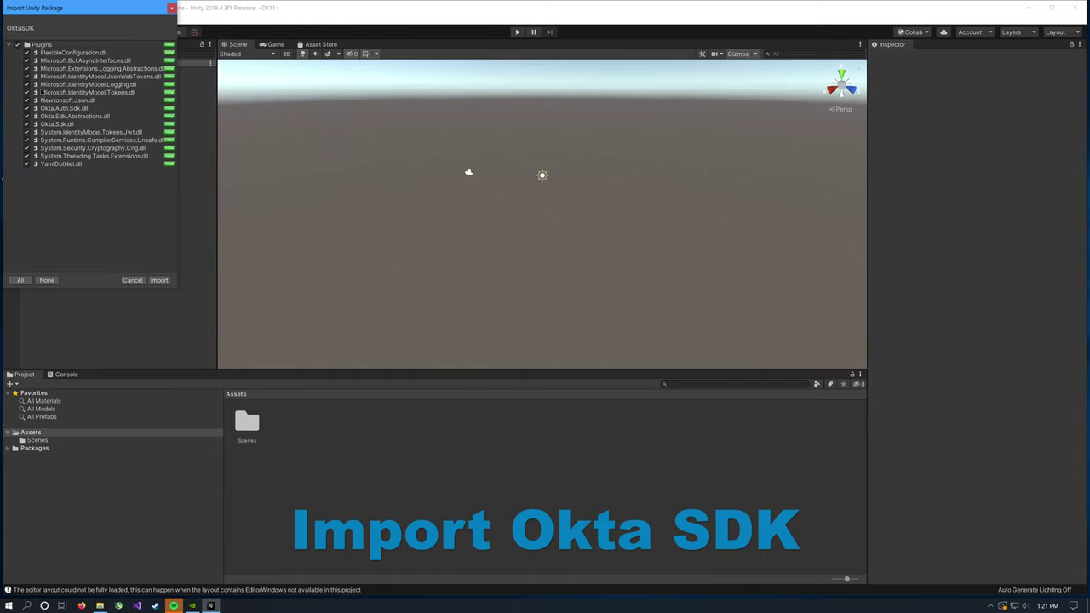
{"action": "left_click", "coordinate": [161, 282]}
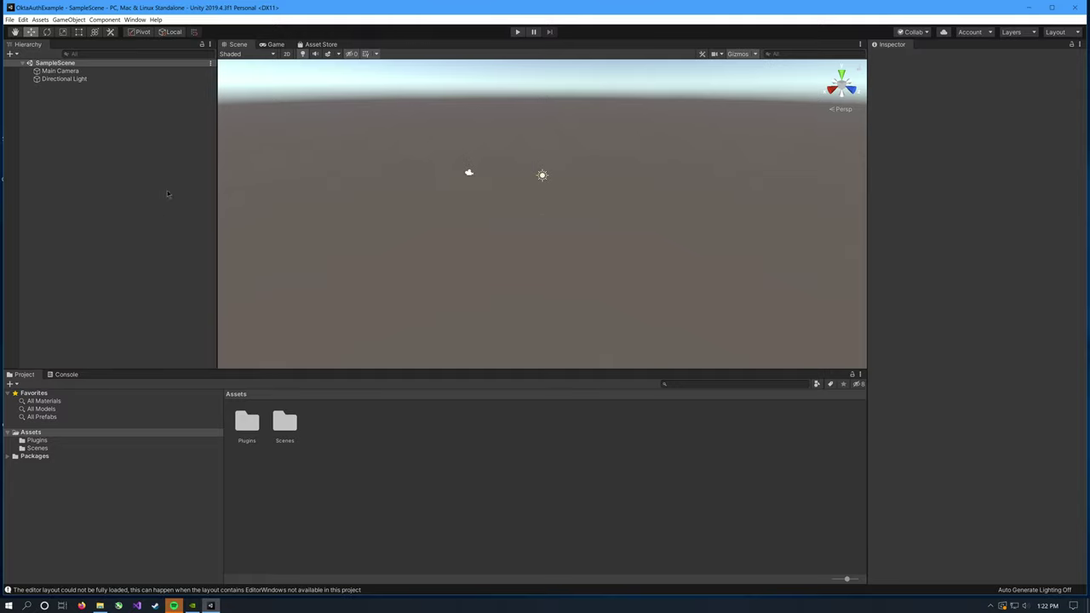
- Import all files of Unity Samples: UI from the Asset Store, then return to the Scene view
{"action": "left_click", "coordinate": [319, 44]}
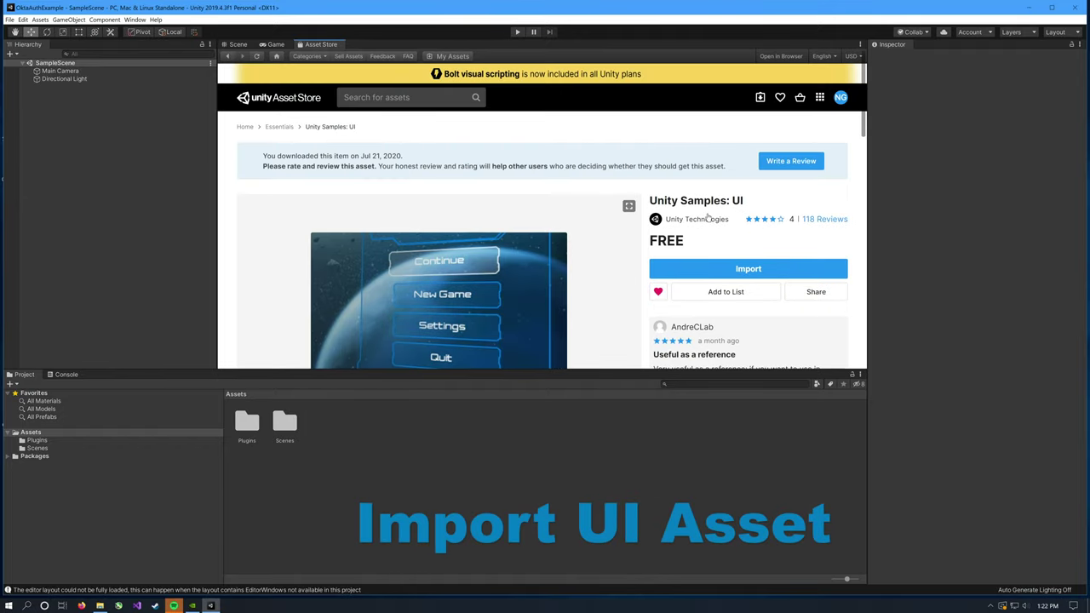
{"action": "left_click_drag", "start_coordinate": [744, 201], "coordinate": [649, 201]}
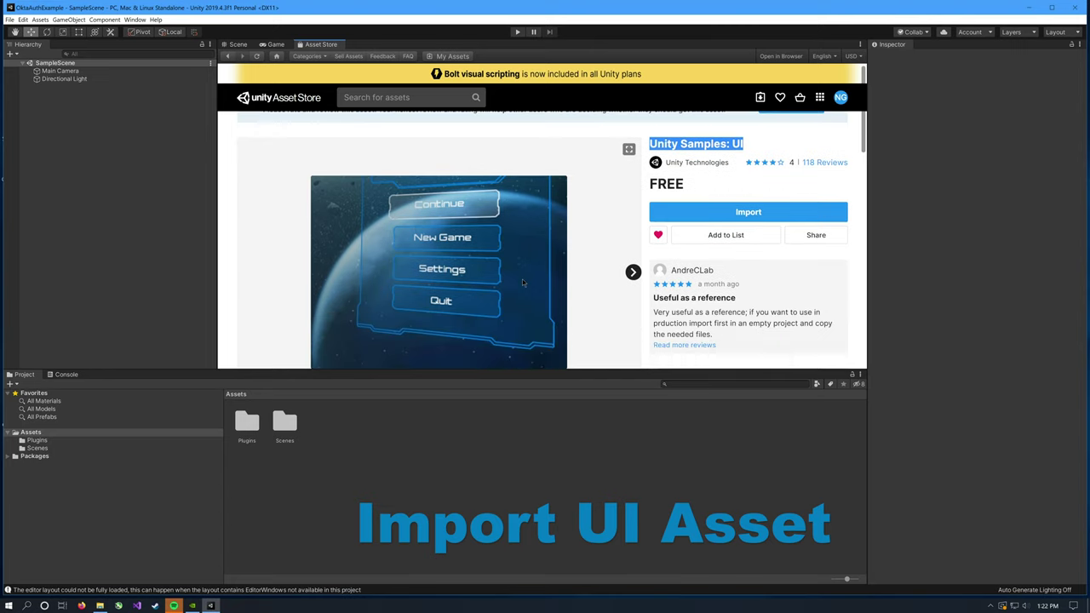
{"action": "scroll", "coordinate": [522, 279], "scroll_direction": "down", "scroll_amount": 1}
{"action": "left_click", "coordinate": [743, 186]}
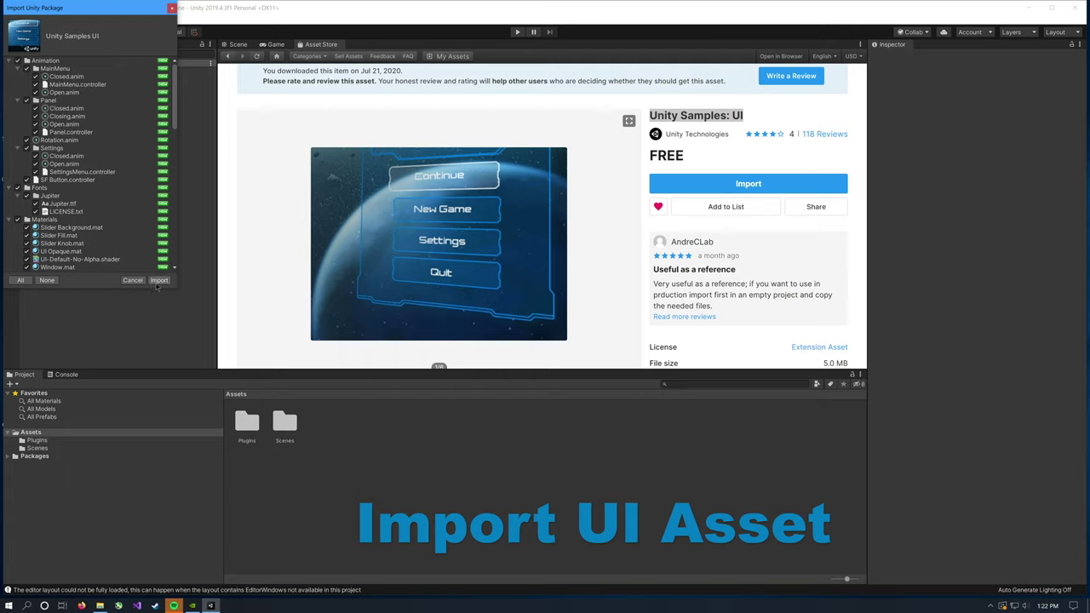
{"action": "left_click", "coordinate": [159, 280]}
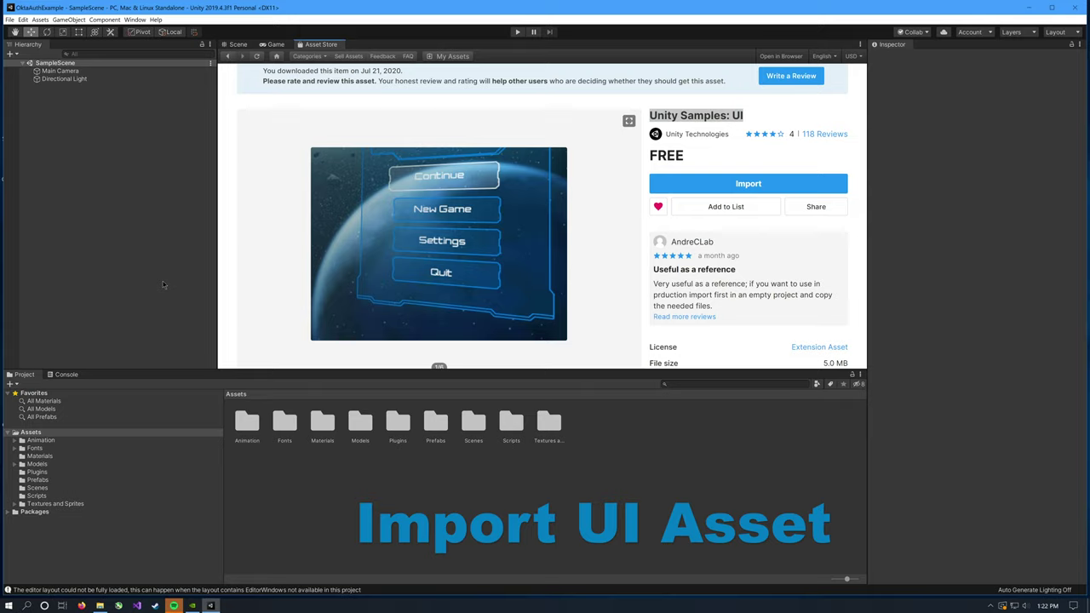
{"action": "left_click", "coordinate": [236, 45]}
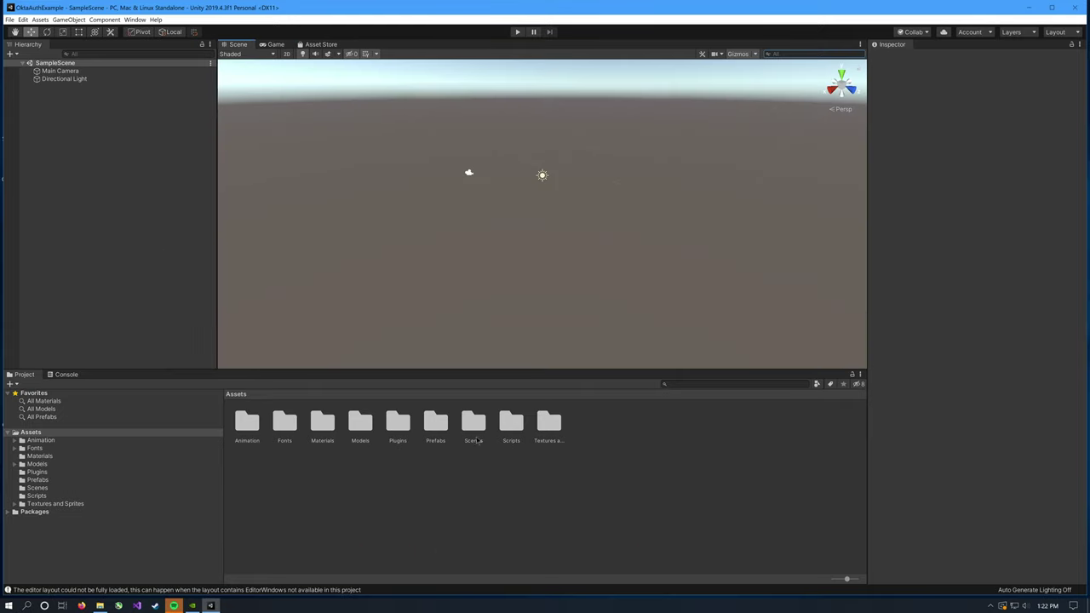
- Open the Menu 3D scene from the Scenes folder and orbit to show the menu backdrop
{"action": "double_click", "coordinate": [474, 423]}
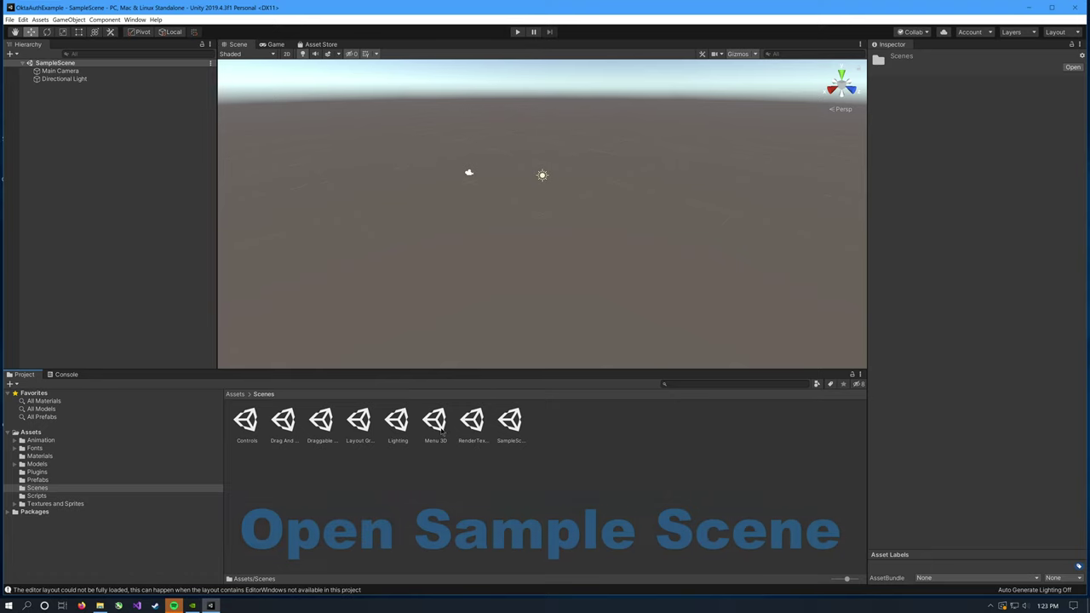
{"action": "double_click", "coordinate": [437, 426]}
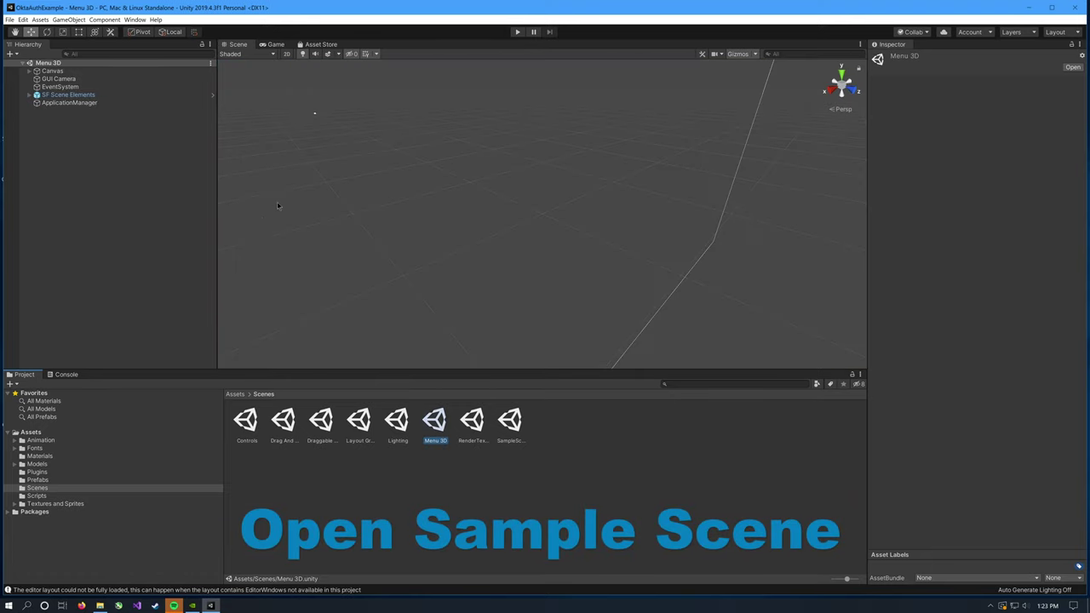
{"action": "mouse_move", "coordinate": [447, 69]}
{"action": "right_mouse_down"}
{"action": "mouse_move", "coordinate": [689, 196]}
{"action": "mouse_move", "coordinate": [802, 172]}
{"action": "mouse_move", "coordinate": [785, 173]}
{"action": "right_mouse_up"}
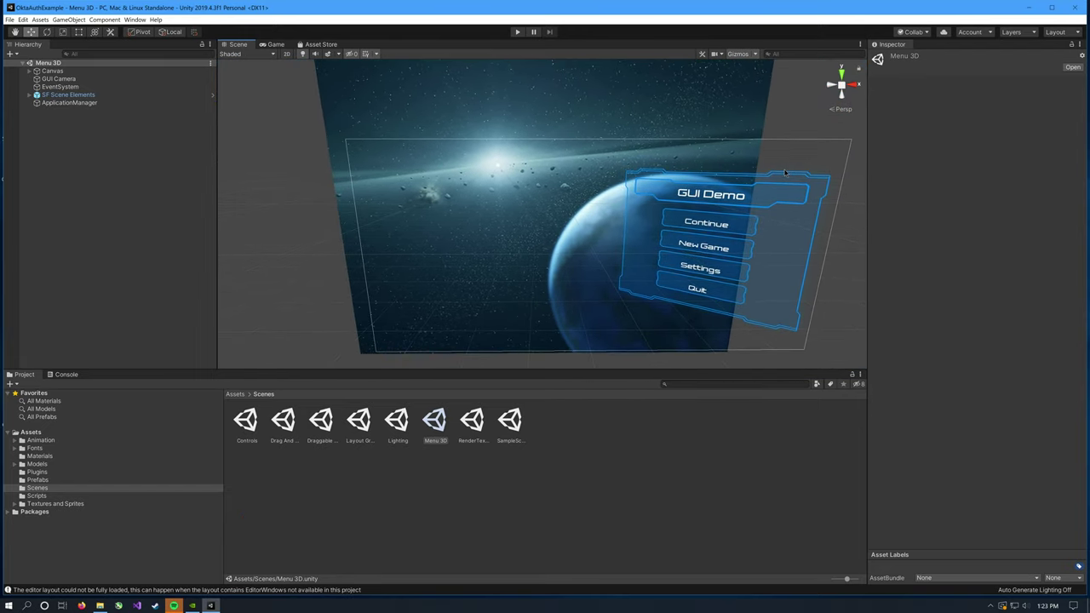
- Play the scene, browse the Settings and Video screens, then stop play mode
{"action": "left_click", "coordinate": [517, 31]}
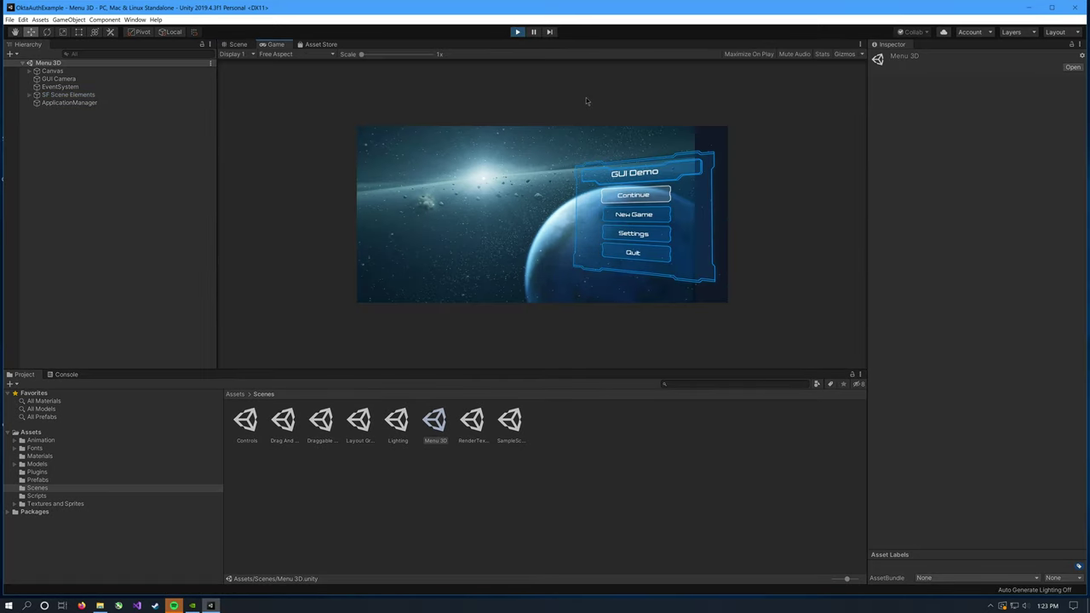
{"action": "left_click", "coordinate": [633, 234]}
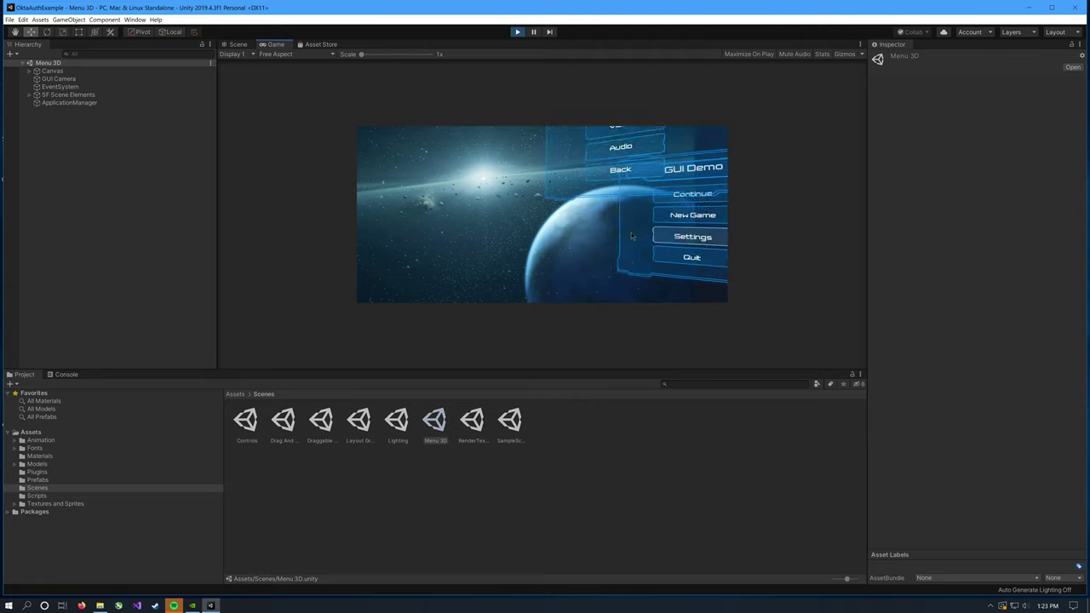
{"action": "left_click", "coordinate": [621, 260]}
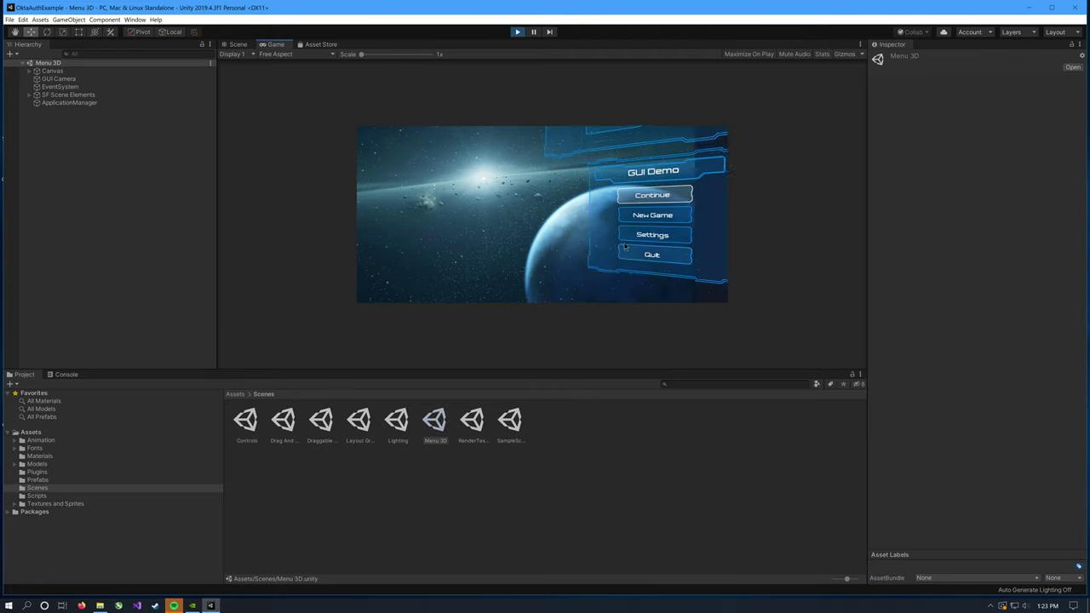
{"action": "left_click", "coordinate": [638, 241]}
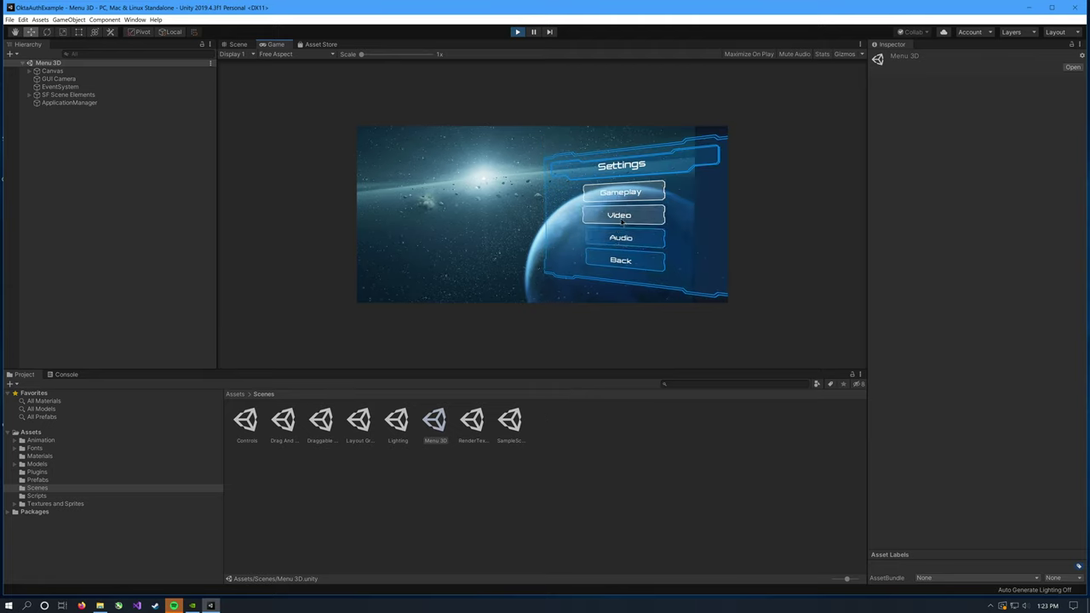
{"action": "left_click", "coordinate": [621, 215]}
{"action": "left_click", "coordinate": [628, 258]}
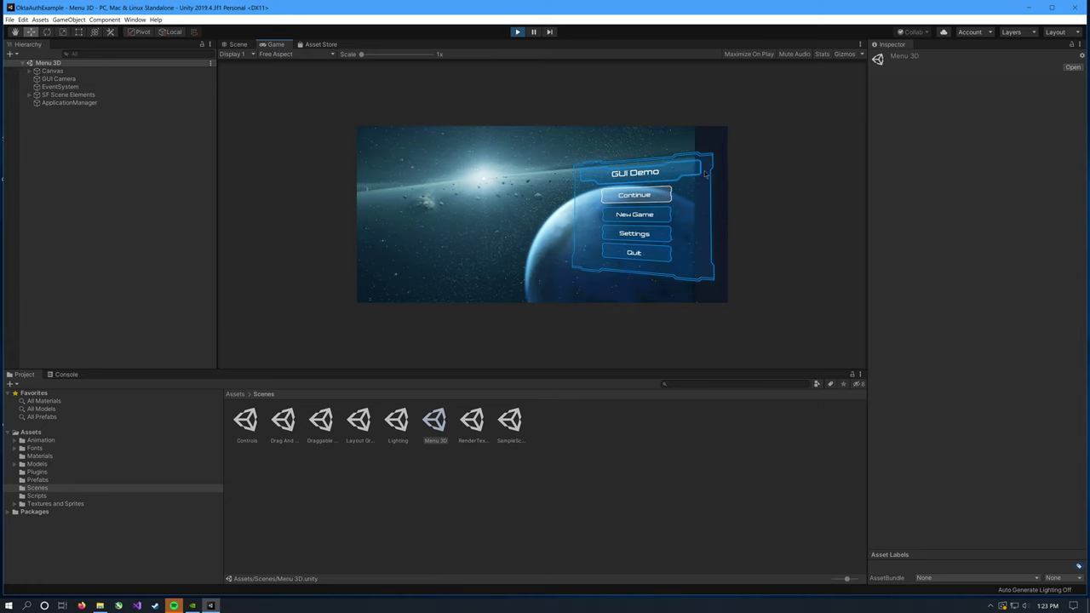
{"action": "left_click", "coordinate": [645, 258]}
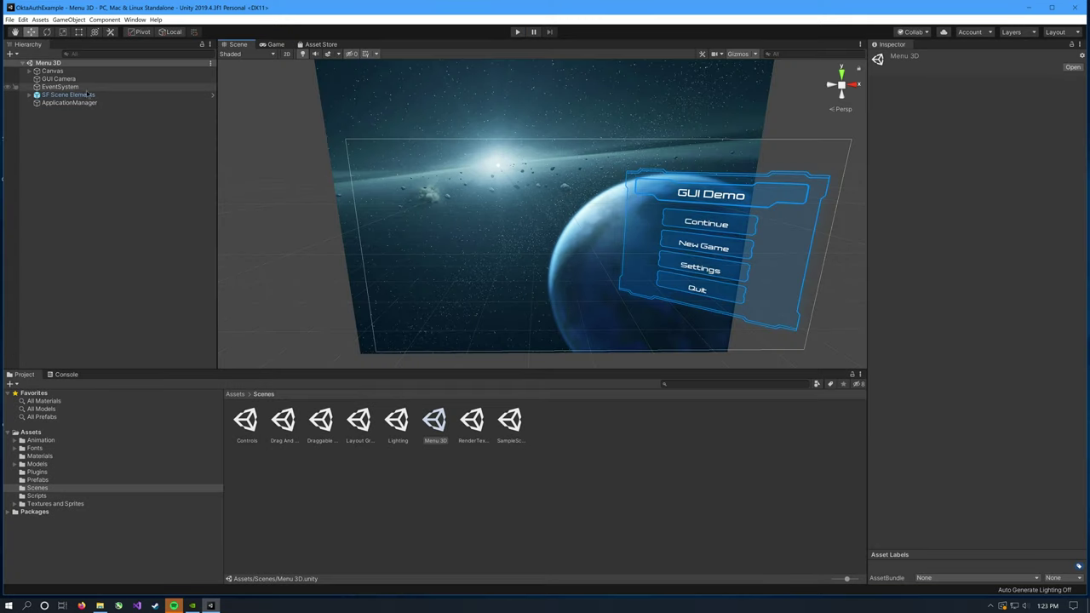
- Set the Background object's Transform Scale X to -24 under SF Scene Elements, then test-run the scene
{"action": "left_click", "coordinate": [30, 94]}
{"action": "left_click", "coordinate": [53, 111]}
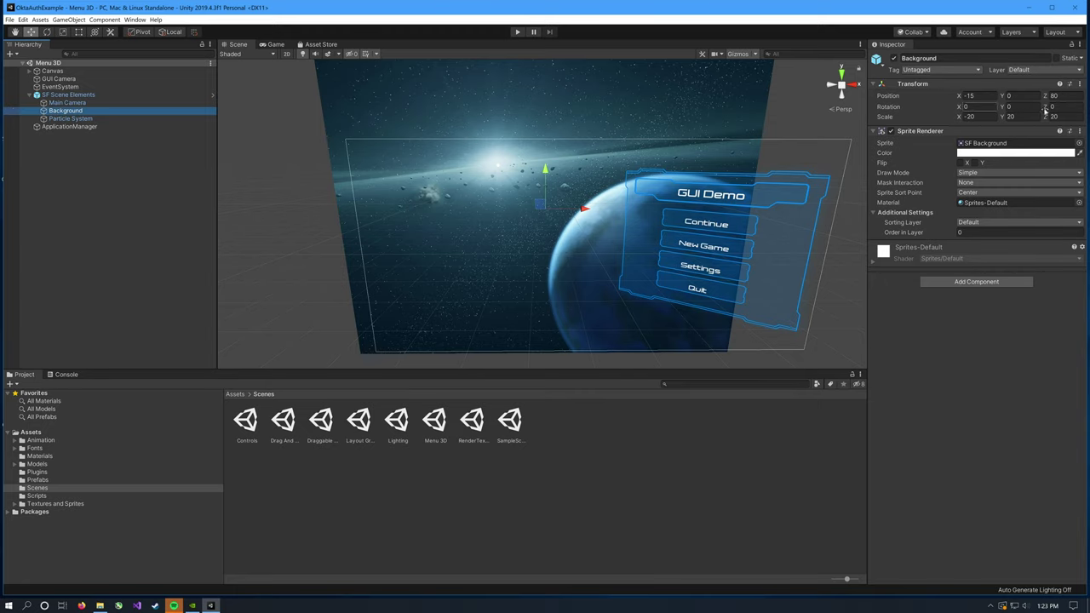
{"action": "left_click", "coordinate": [991, 116]}
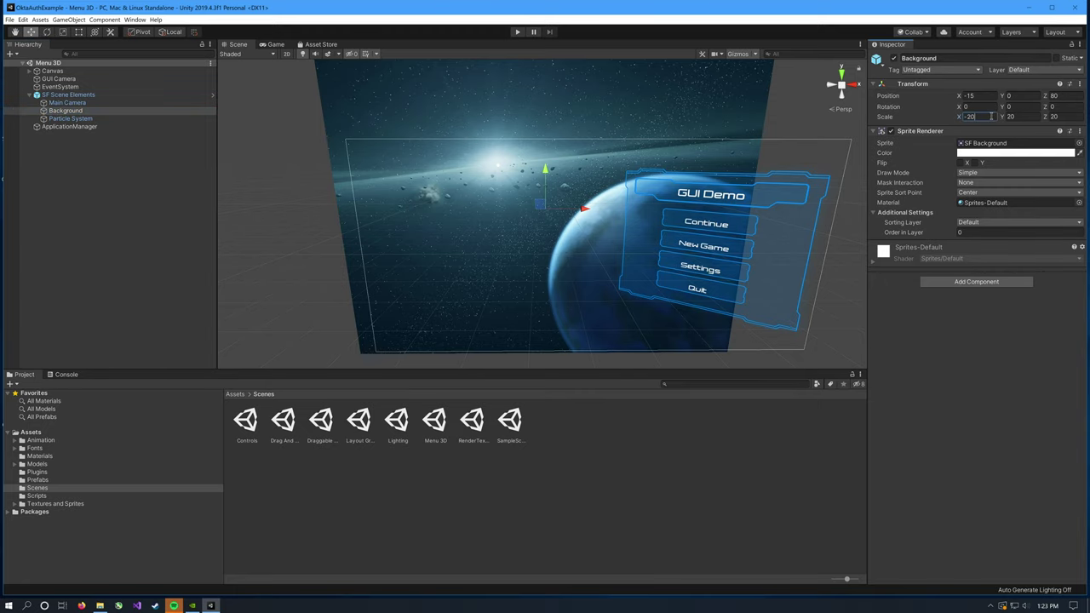
{"action": "type", "text": "-24"}
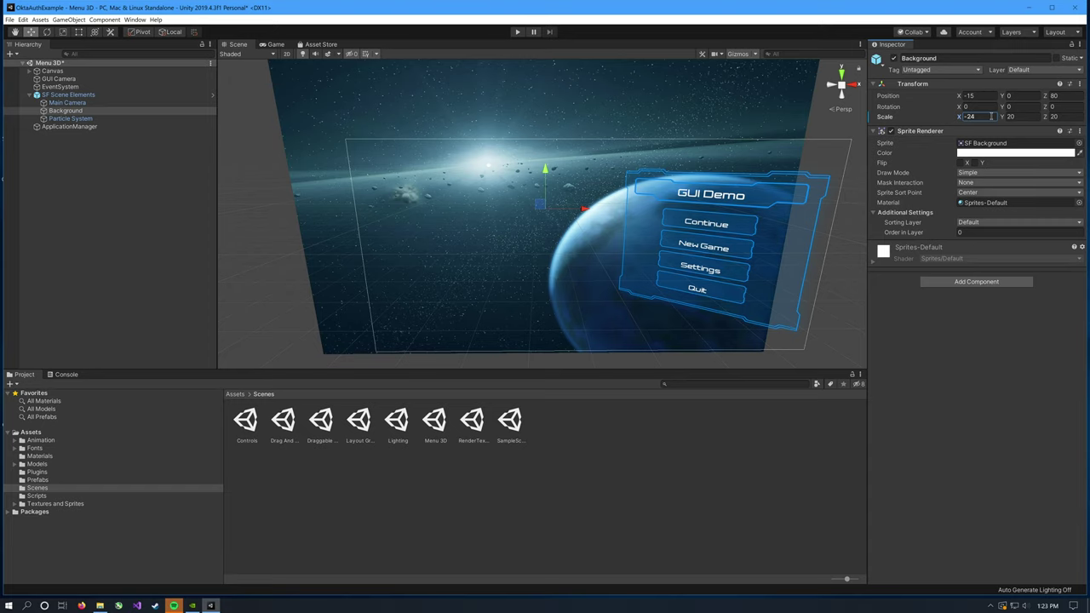
{"action": "left_click", "coordinate": [517, 32]}
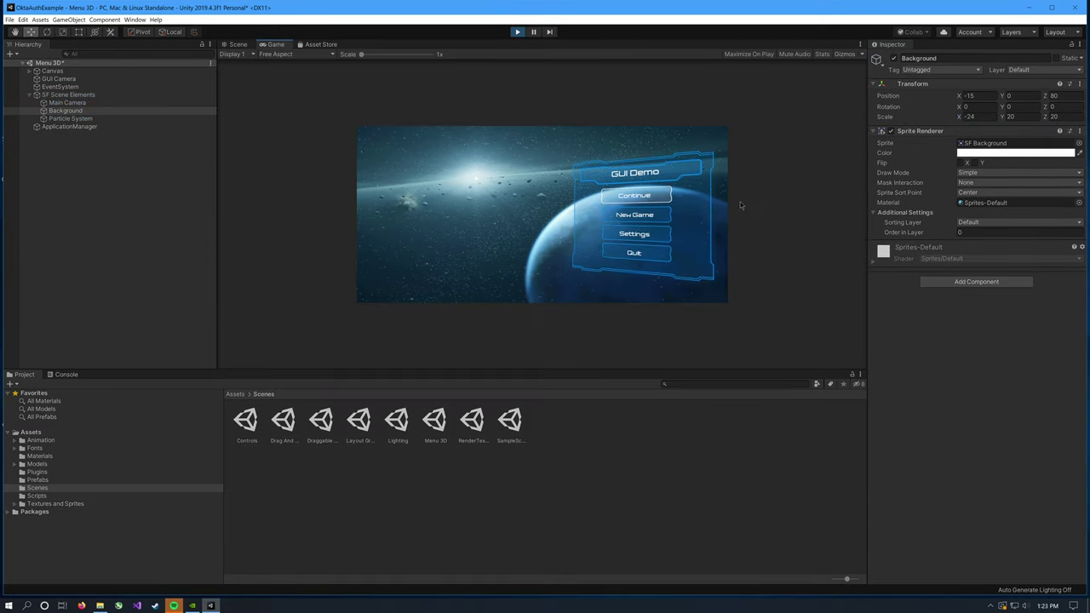
{"action": "left_click", "coordinate": [518, 33]}
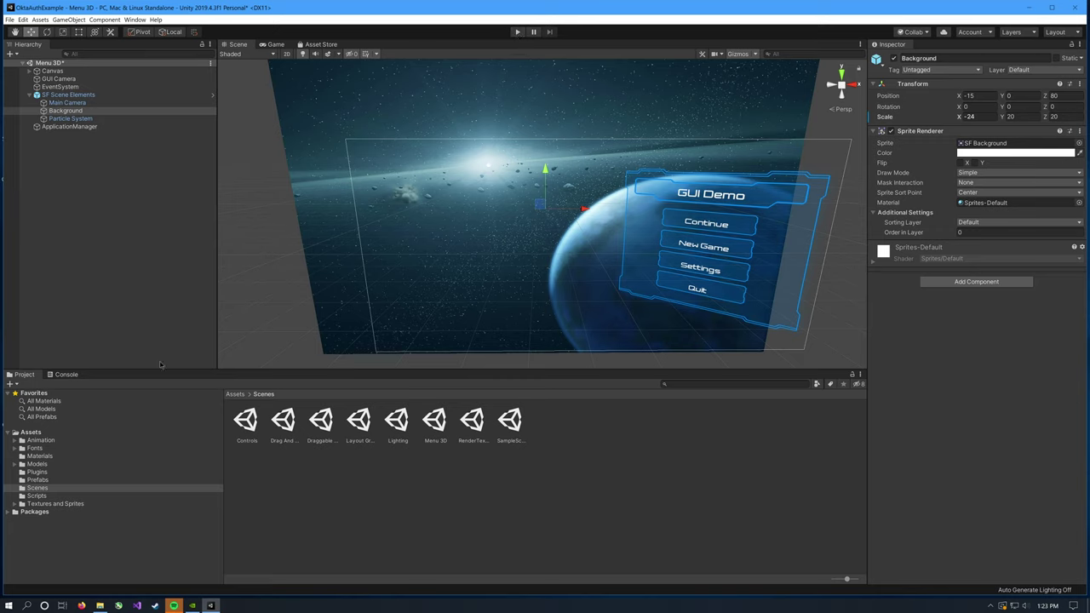
- Duplicate the SF Button prefab in the Prefabs folder and rename the copy SF InputField
{"action": "left_click", "coordinate": [38, 480]}
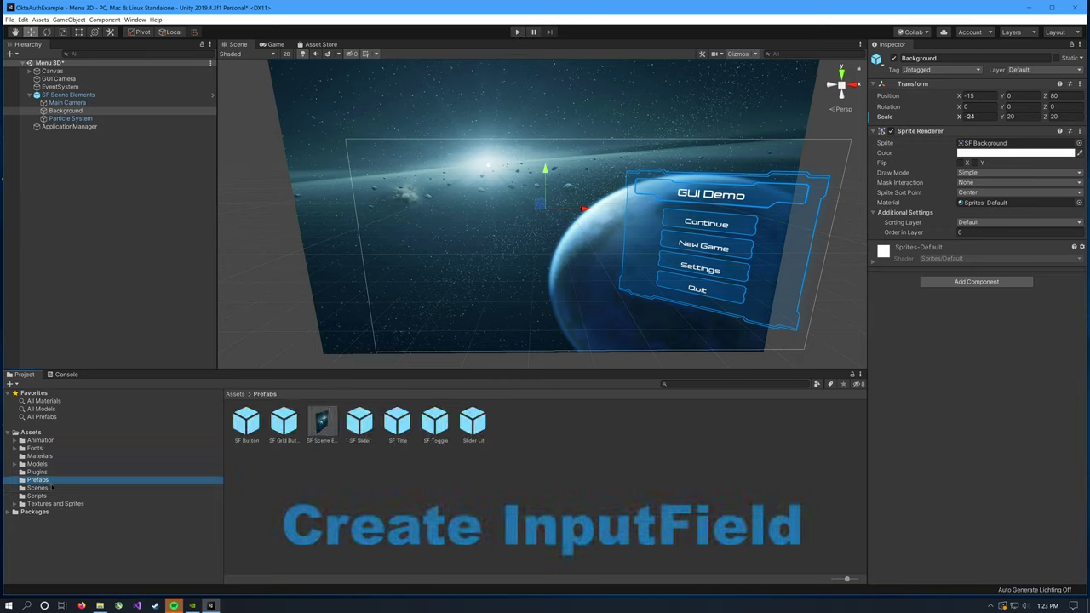
{"action": "right_click", "coordinate": [255, 425]}
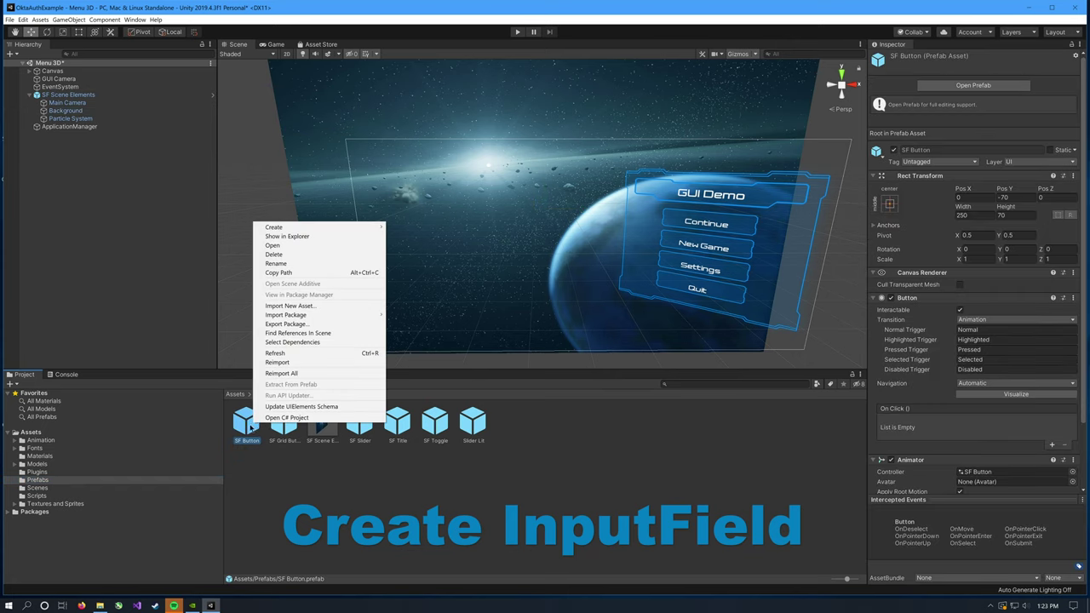
{"action": "left_click", "coordinate": [28, 19]}
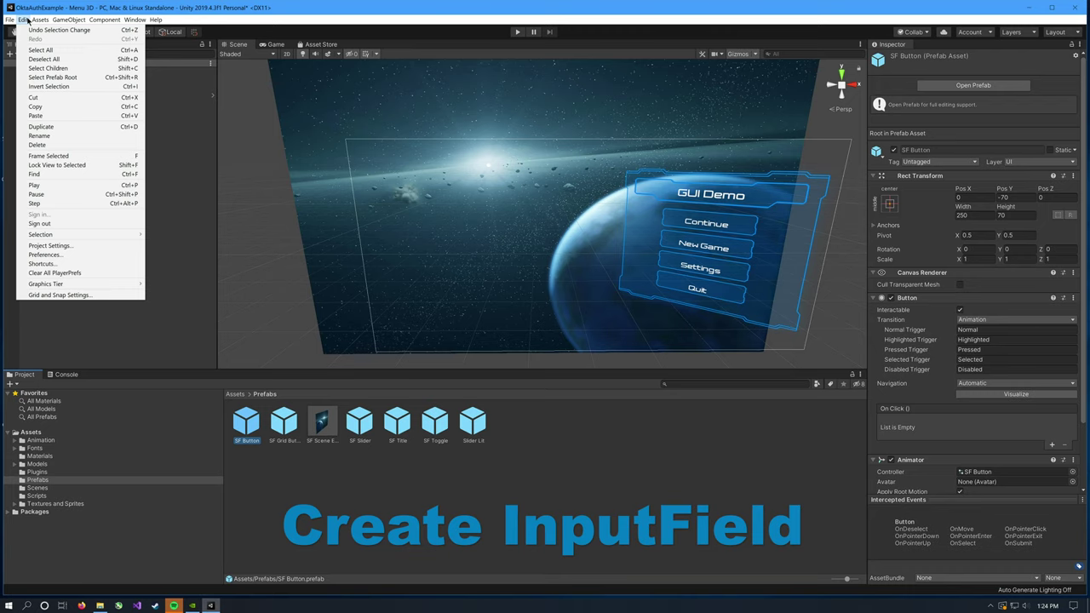
{"action": "left_click", "coordinate": [133, 128]}
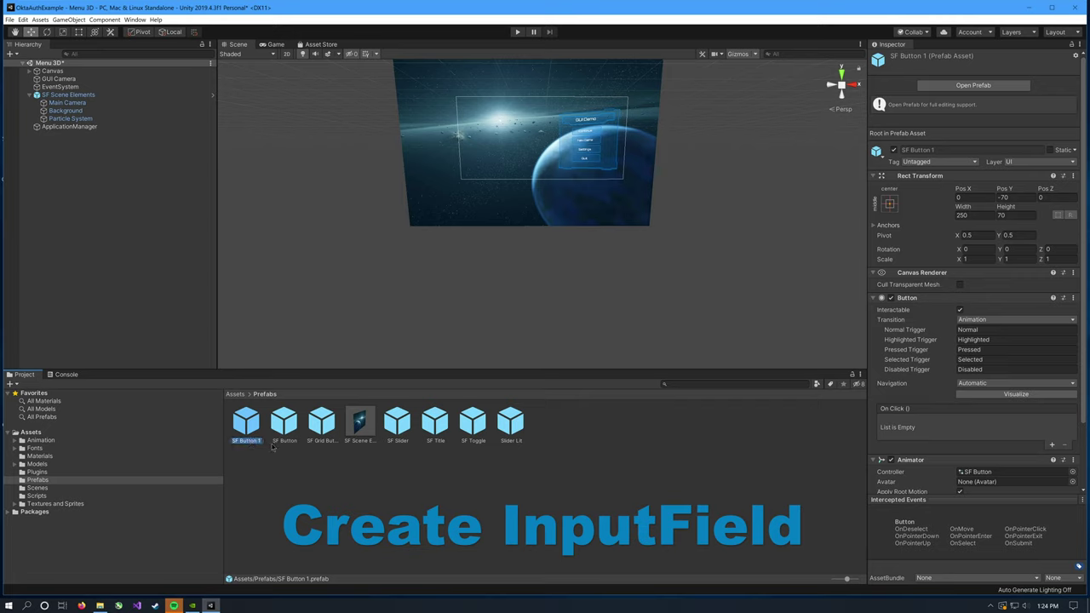
{"action": "key", "text": "F2"}
{"action": "type", "text": "InputField"}
{"action": "key", "text": "Return"}
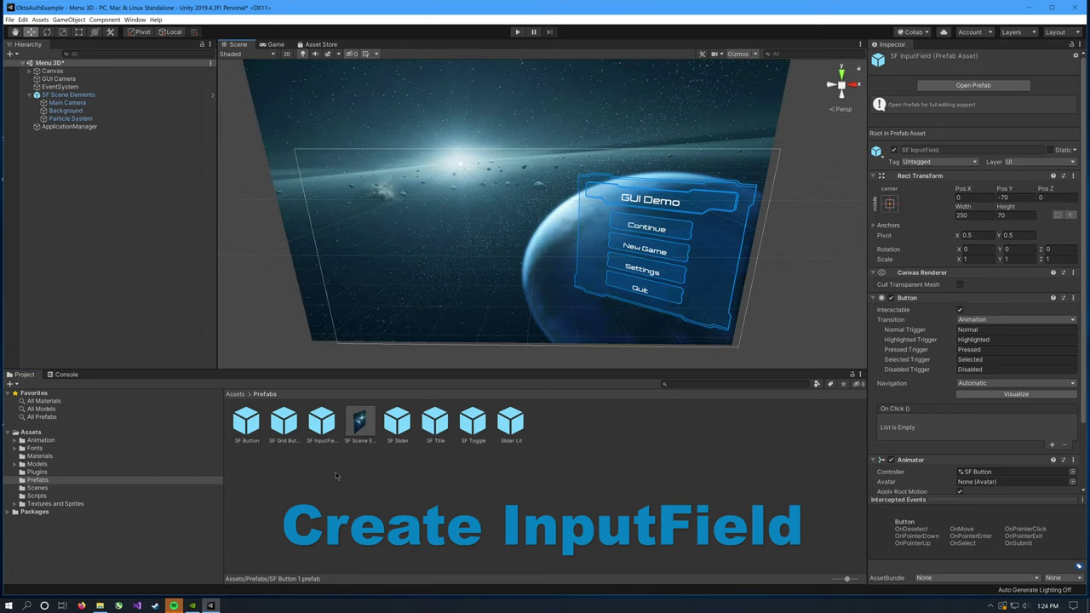
- Open the SF InputField prefab and delete its Label text object
{"action": "double_click", "coordinate": [324, 430]}
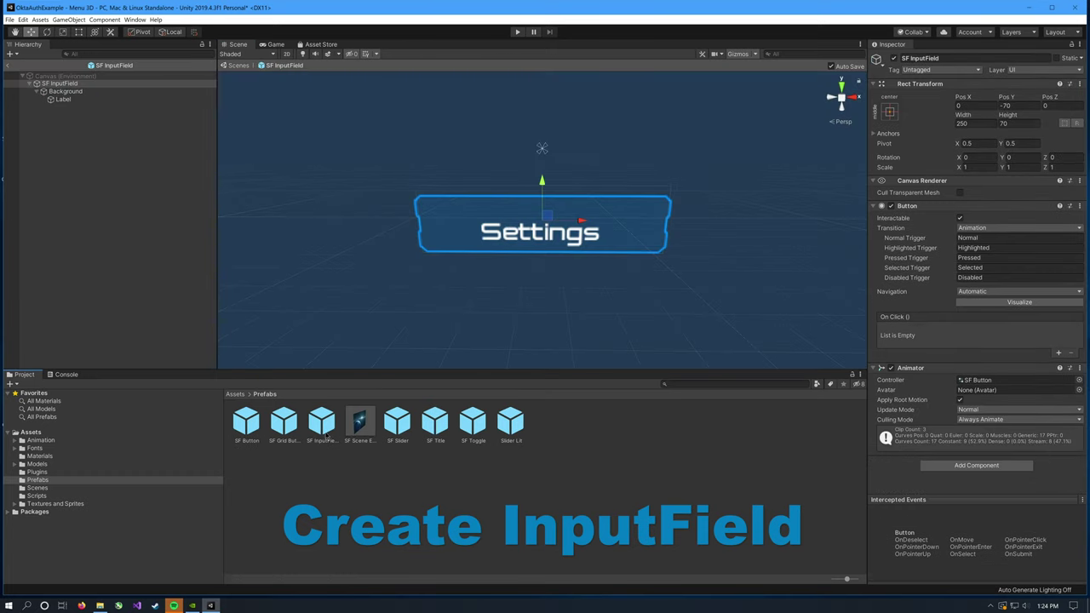
{"action": "left_click", "coordinate": [63, 99]}
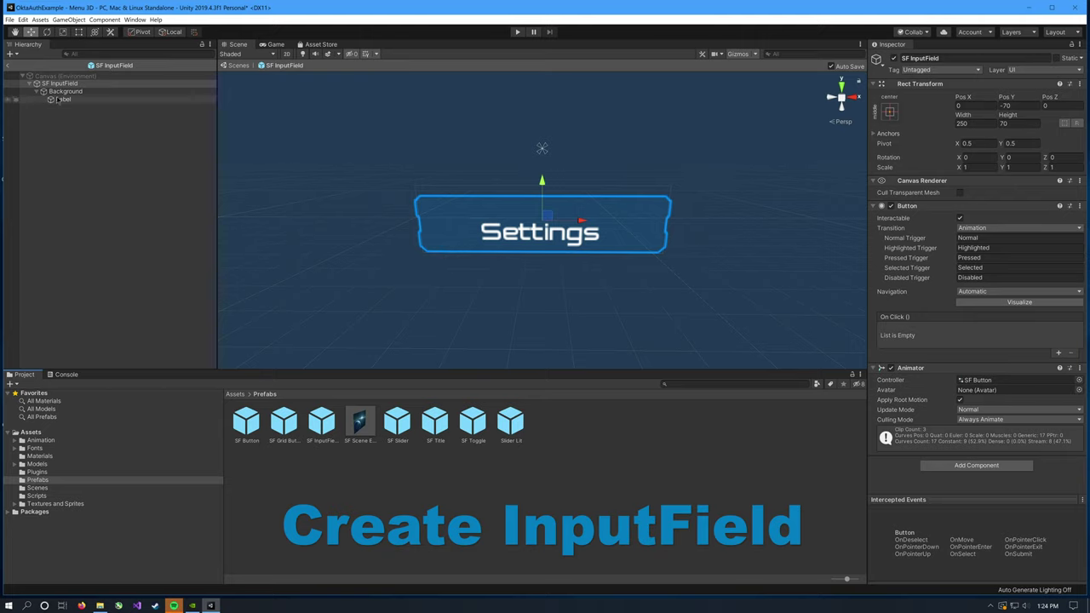
{"action": "right_click", "coordinate": [59, 99]}
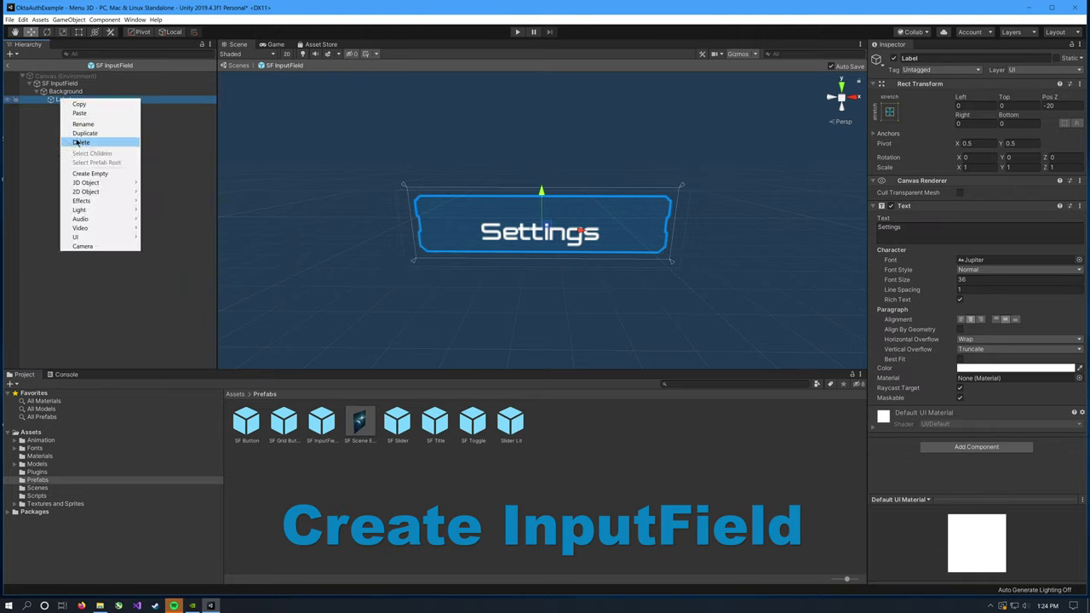
{"action": "left_click", "coordinate": [80, 143]}
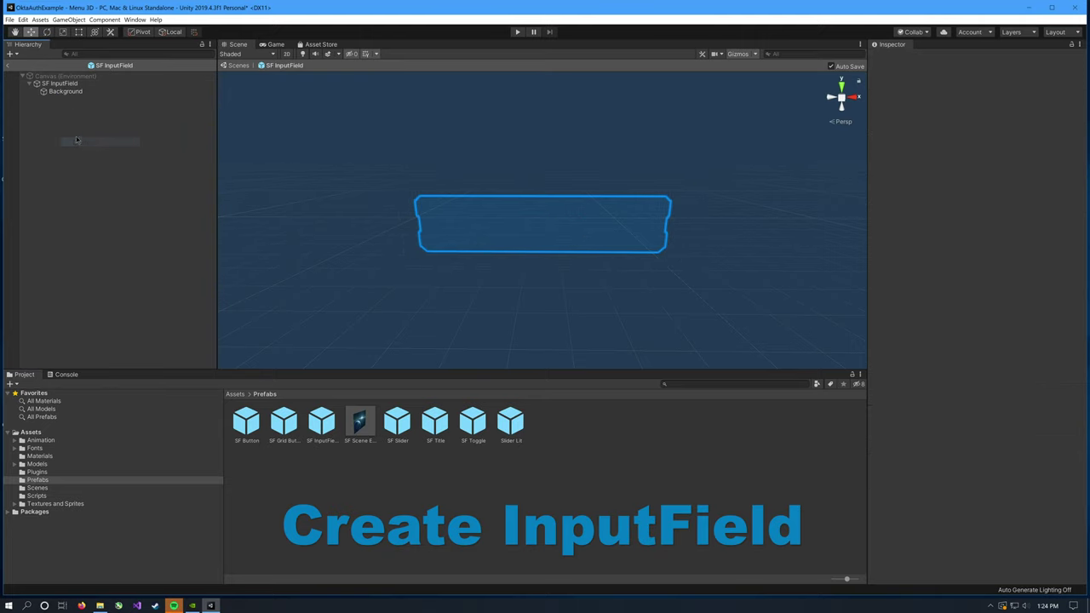
- Add a UI Input Field under SF InputField and stretch it with the Rect Tool to fill the frame
{"action": "left_click", "coordinate": [61, 85]}
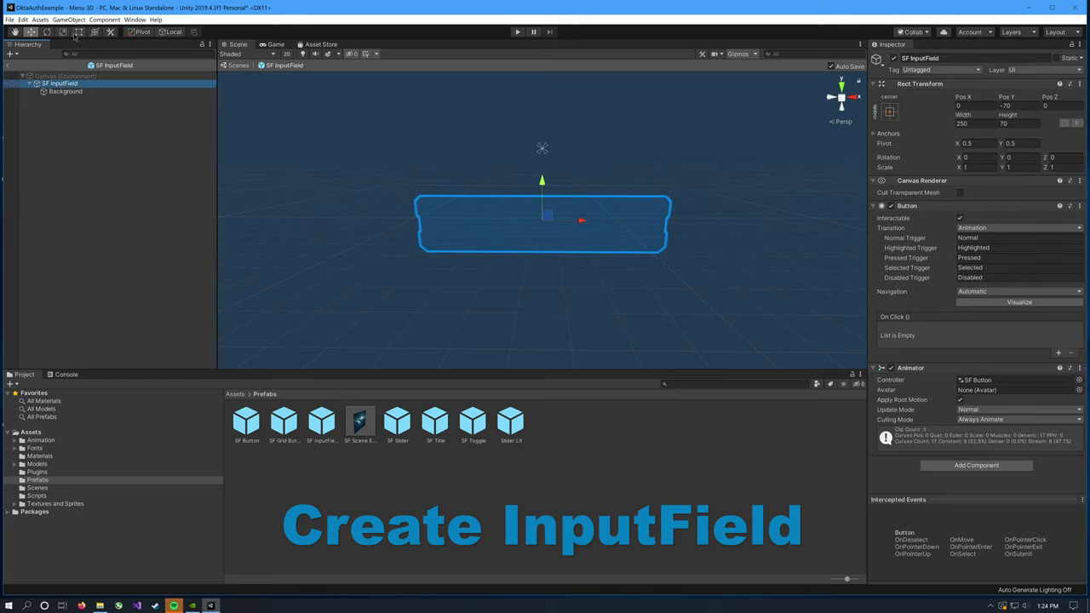
{"action": "left_click", "coordinate": [70, 20]}
{"action": "mouse_move", "coordinate": [94, 102]}
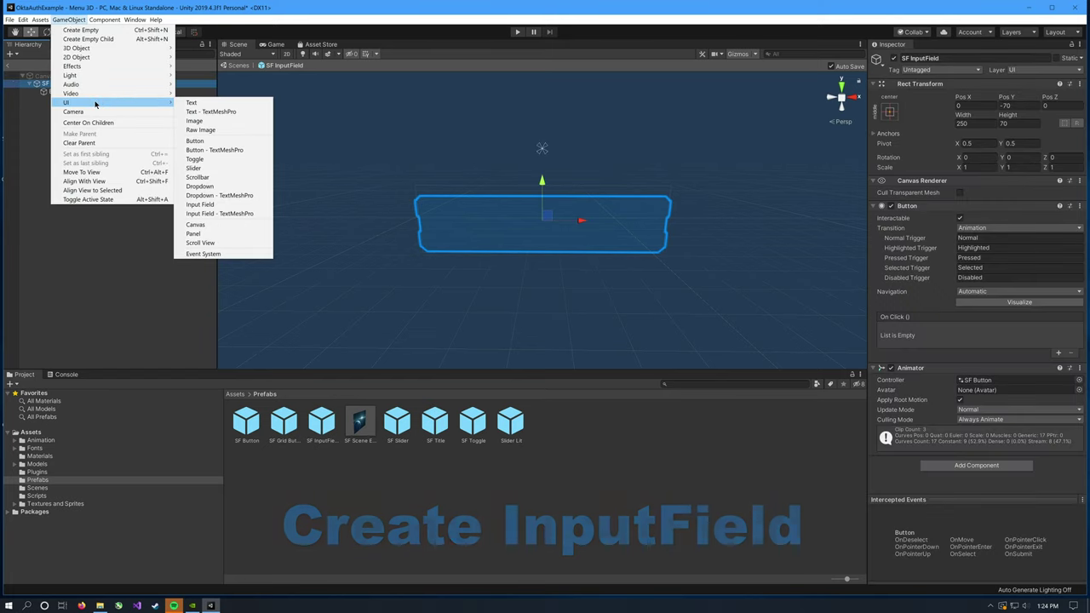
{"action": "left_click", "coordinate": [212, 209]}
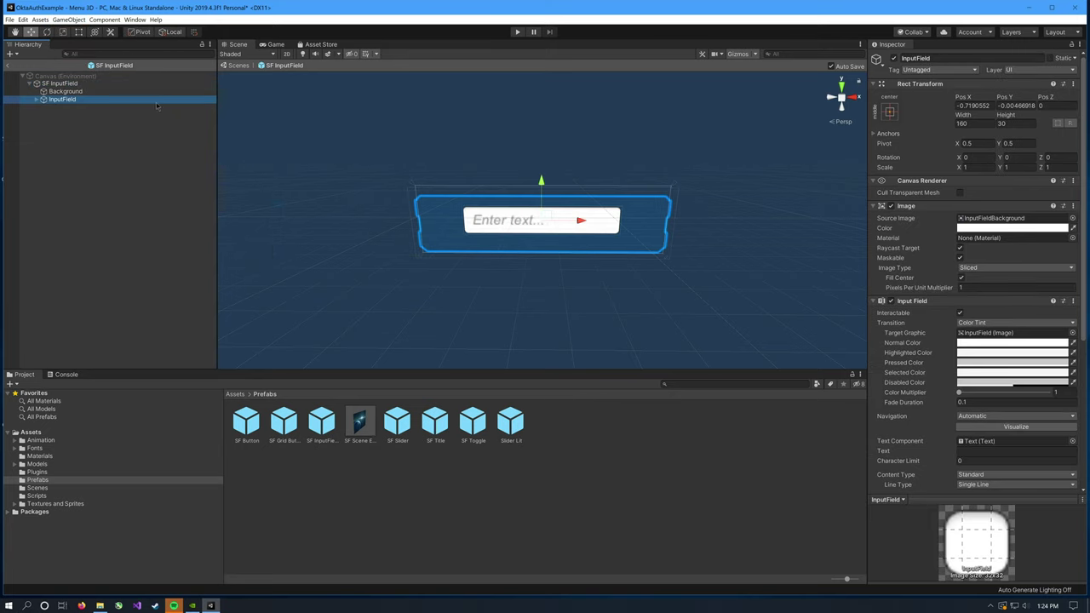
{"action": "left_click", "coordinate": [79, 31]}
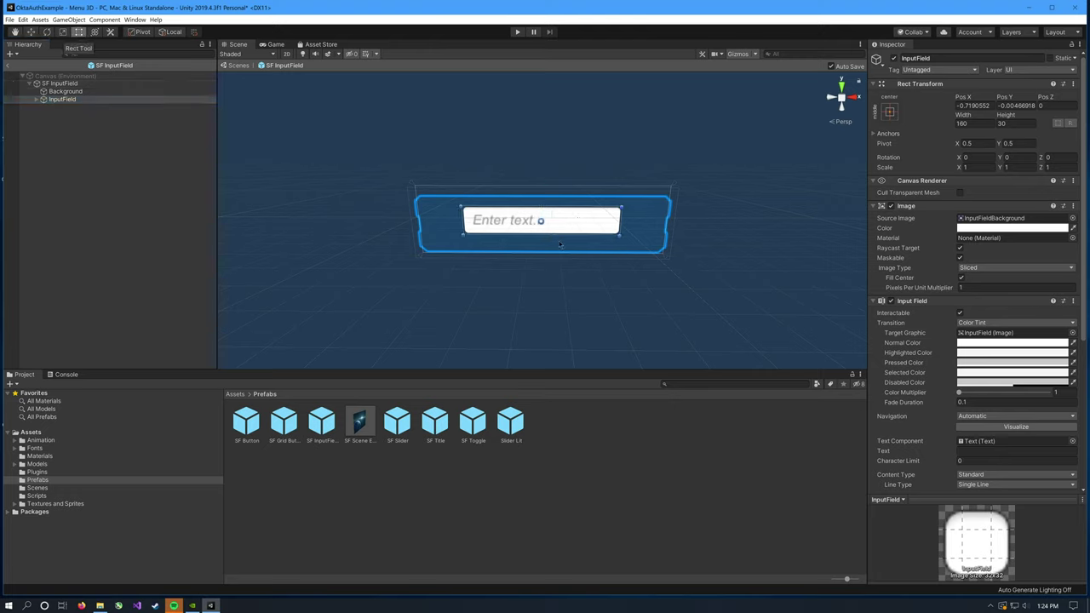
{"action": "left_click_drag", "start_coordinate": [624, 238], "coordinate": [653, 244]}
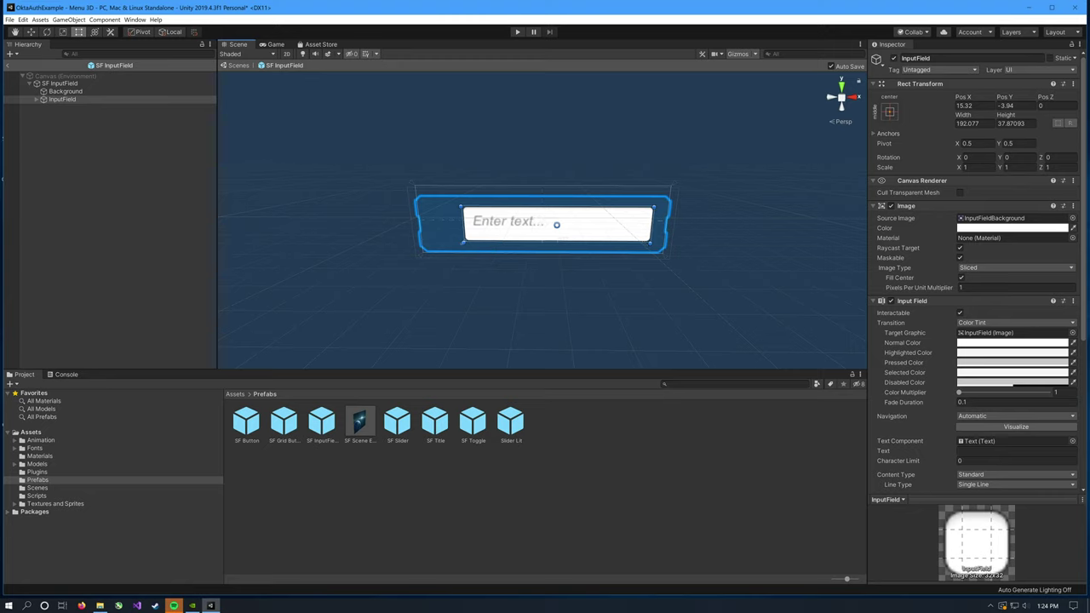
{"action": "left_click_drag", "start_coordinate": [463, 242], "coordinate": [431, 246]}
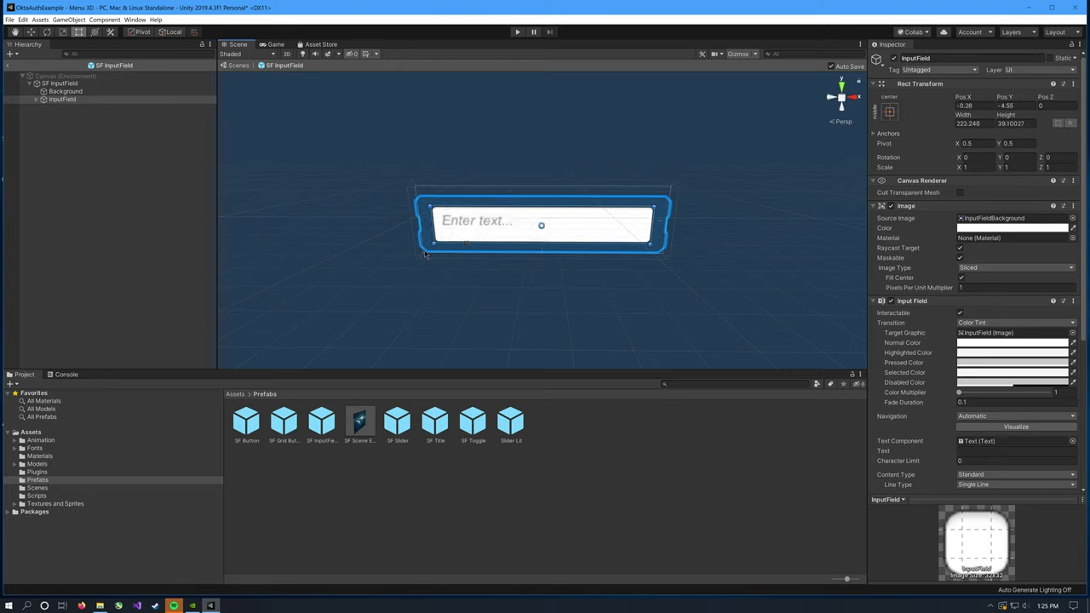
{"action": "left_click", "coordinate": [91, 205]}
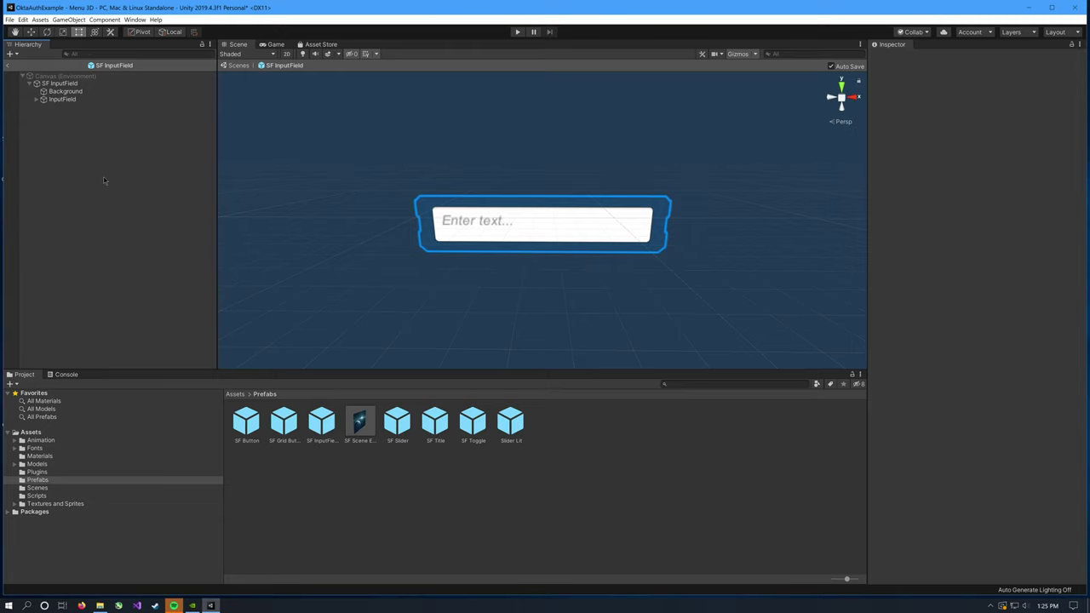
- Exit Prefab Mode back to Menu 3D and duplicate Canvas's MainMenu panel as MainMenu (1)
{"action": "left_click", "coordinate": [238, 66]}
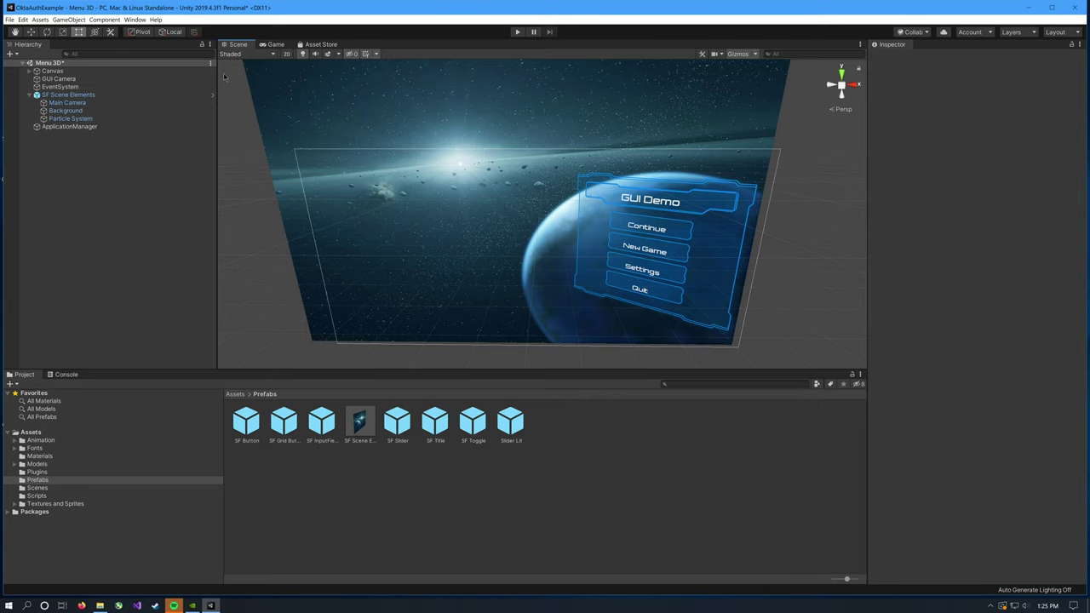
{"action": "left_click", "coordinate": [29, 94]}
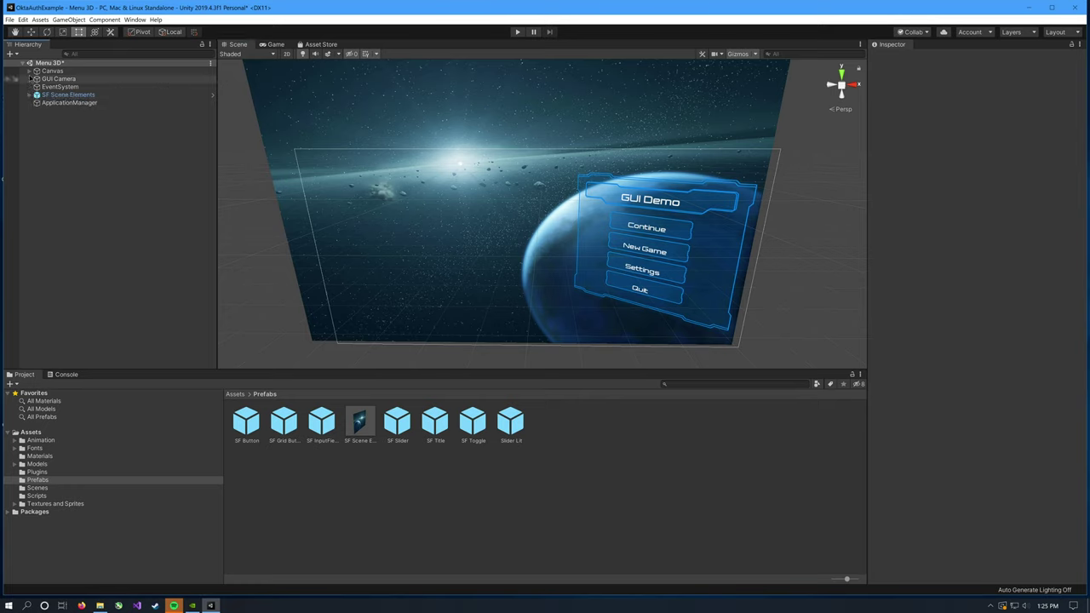
{"action": "left_click", "coordinate": [30, 71]}
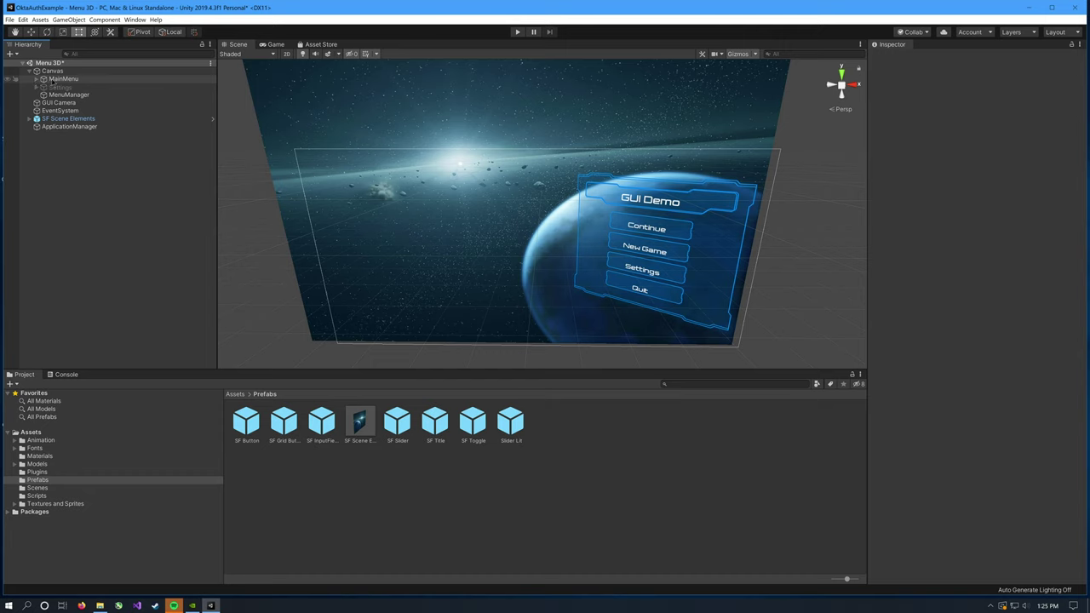
{"action": "right_click", "coordinate": [57, 80]}
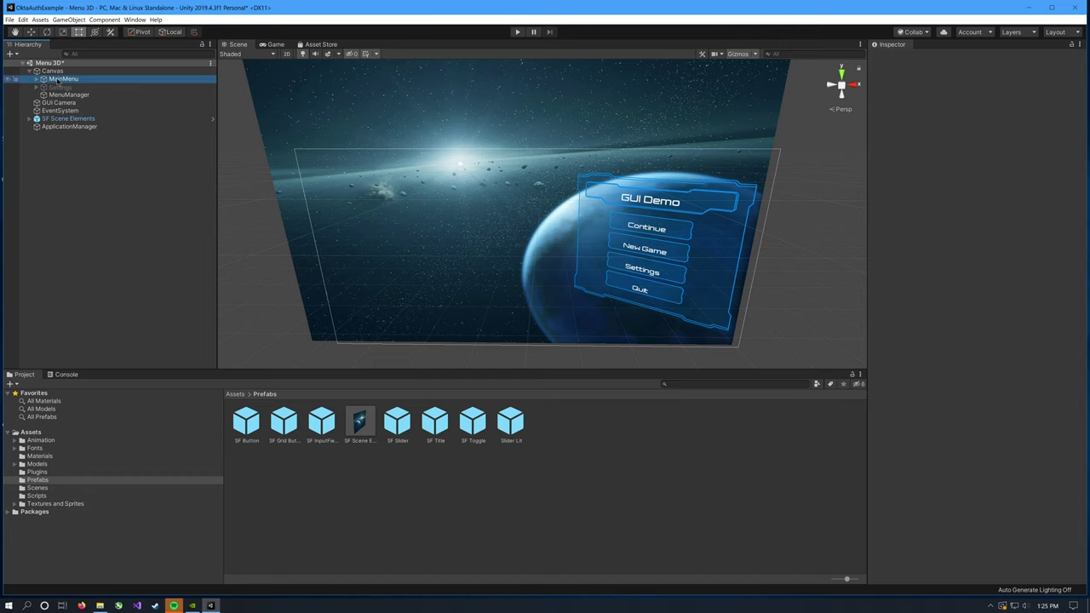
{"action": "left_click", "coordinate": [57, 80]}
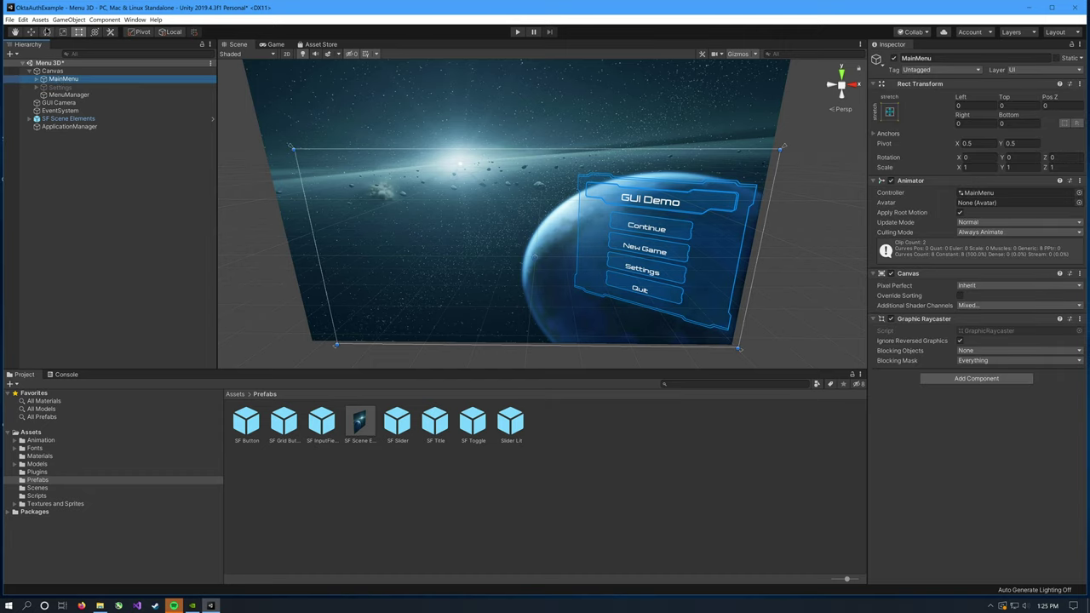
{"action": "left_click", "coordinate": [23, 19]}
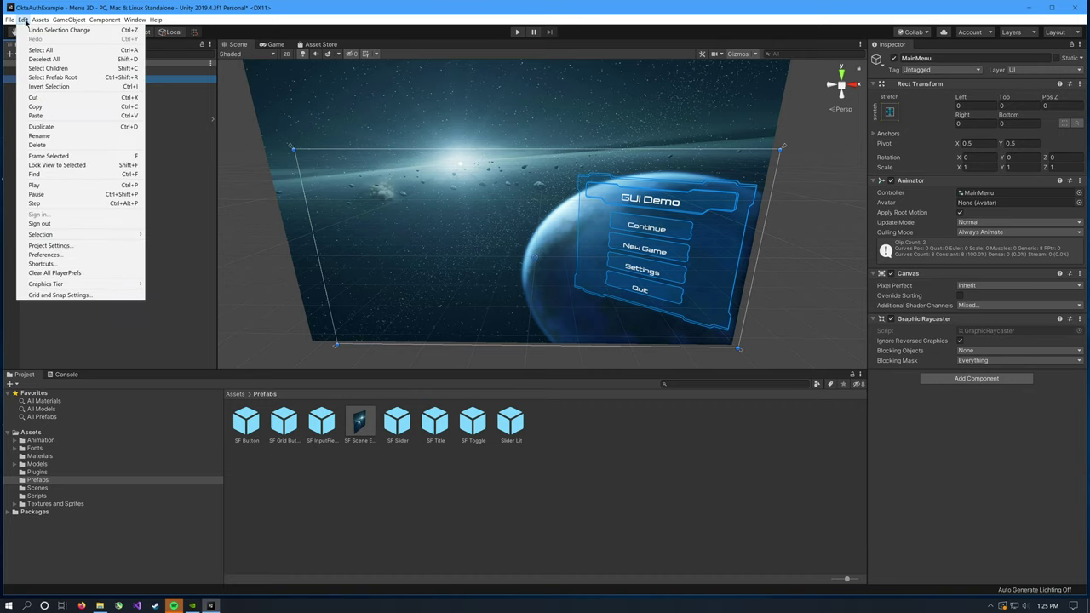
{"action": "left_click", "coordinate": [41, 126]}
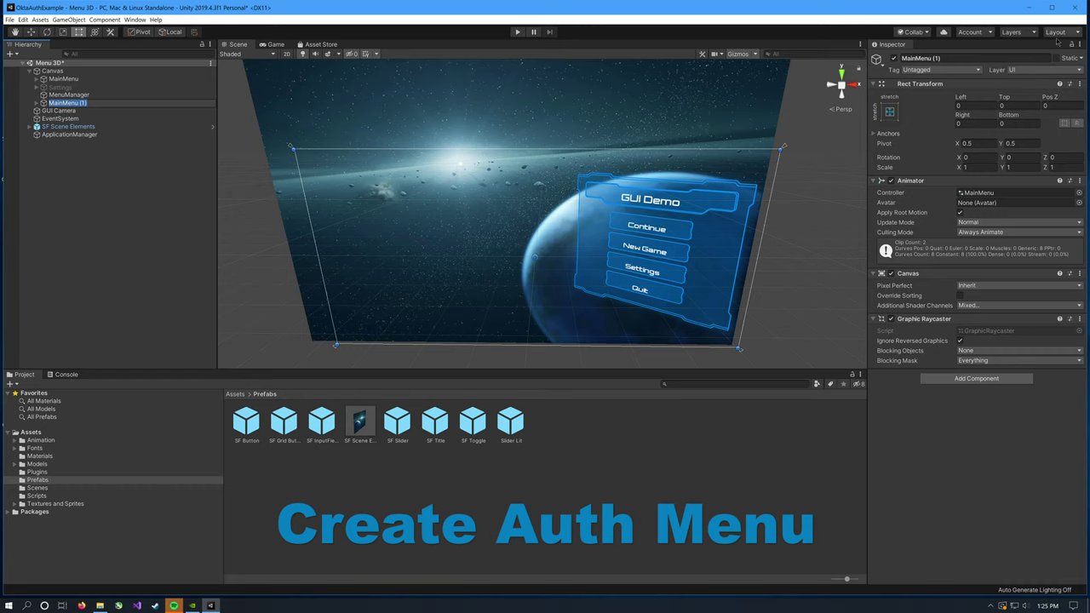
- Rename the MainMenu (1) copy to AuthMenu
{"action": "left_click", "coordinate": [923, 58]}
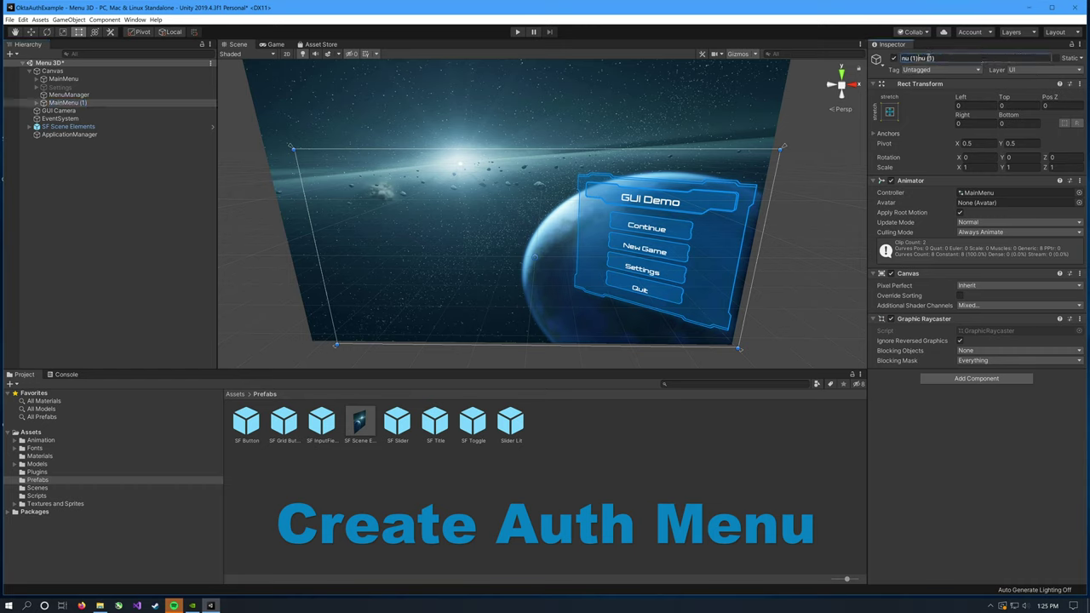
{"action": "left_click_drag", "start_coordinate": [926, 58], "coordinate": [894, 58]}
{"action": "type", "text": "A"}
{"action": "type", "text": "uthMenu"}
{"action": "key", "text": "Return"}
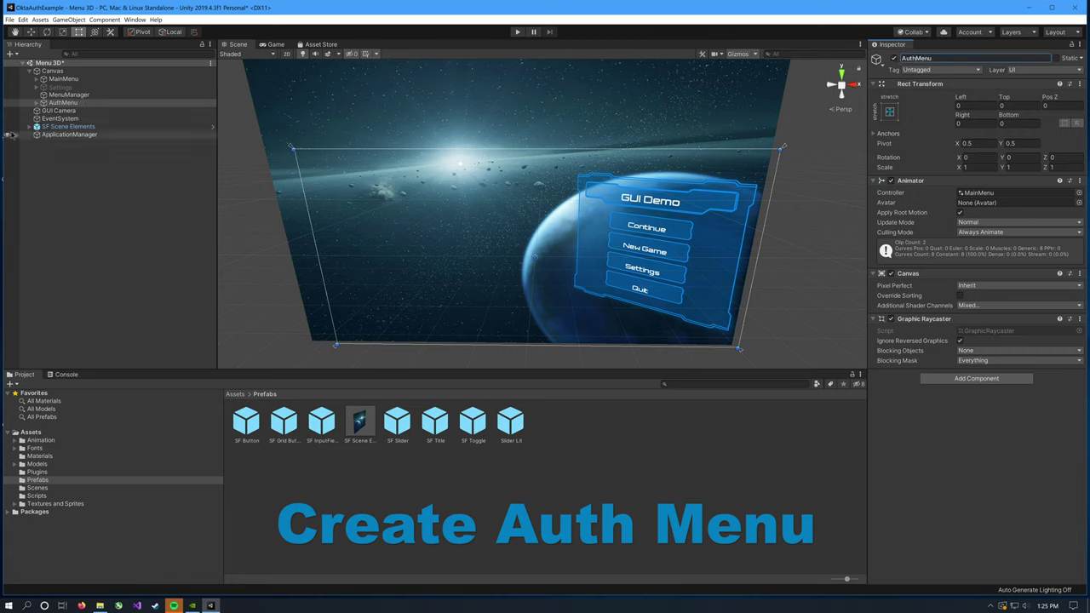
- Delete the Continue and Newgame buttons from AuthMenu's Window
{"action": "left_click", "coordinate": [36, 102]}
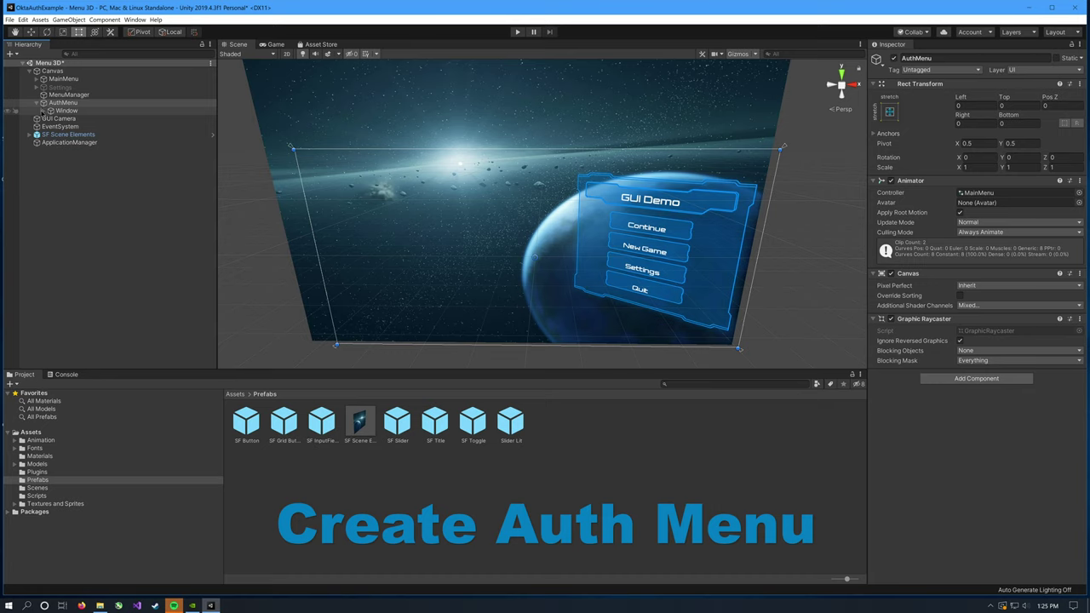
{"action": "left_click", "coordinate": [43, 110]}
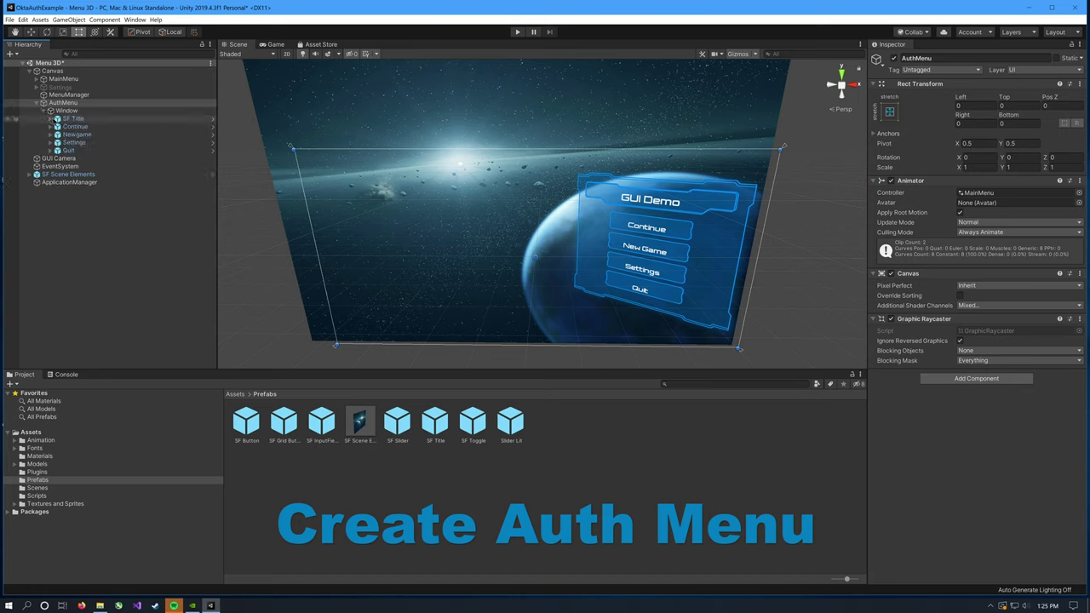
{"action": "left_click", "coordinate": [61, 126]}
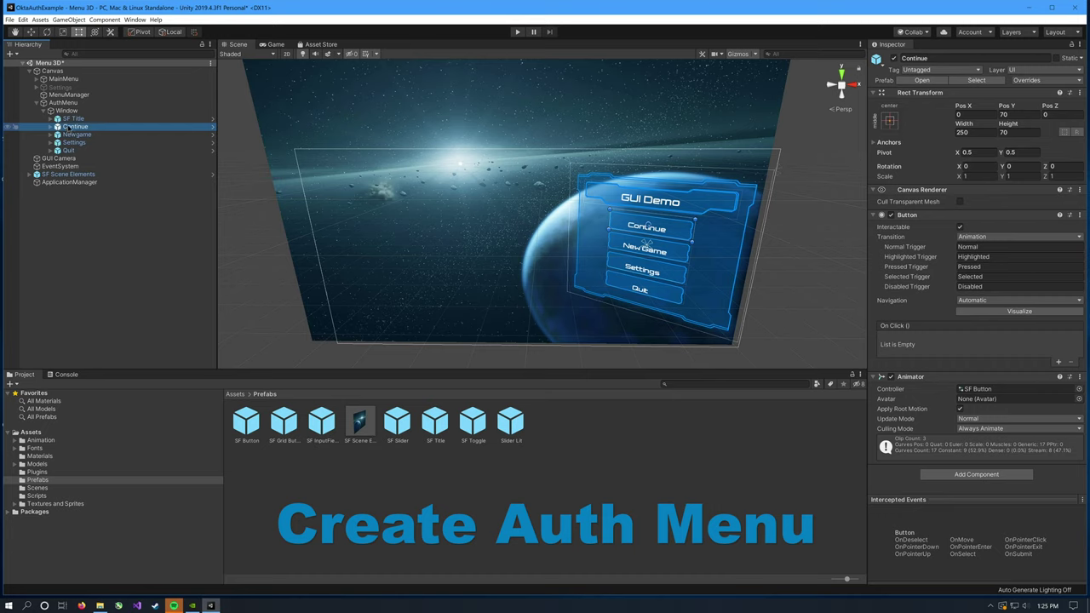
{"action": "right_click", "coordinate": [68, 126]}
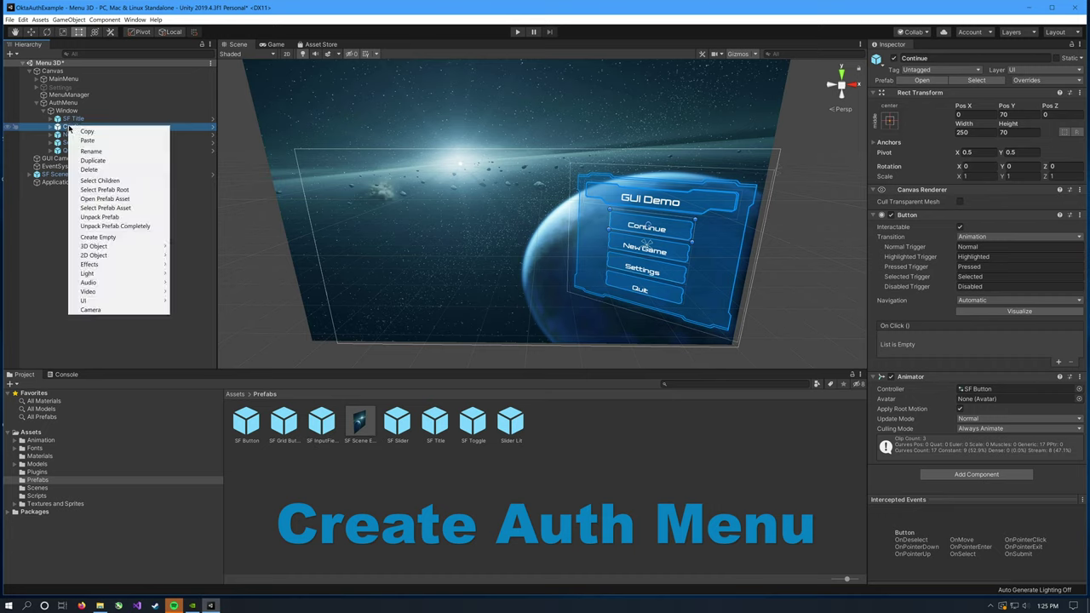
{"action": "left_click", "coordinate": [89, 170]}
{"action": "right_click", "coordinate": [77, 128]}
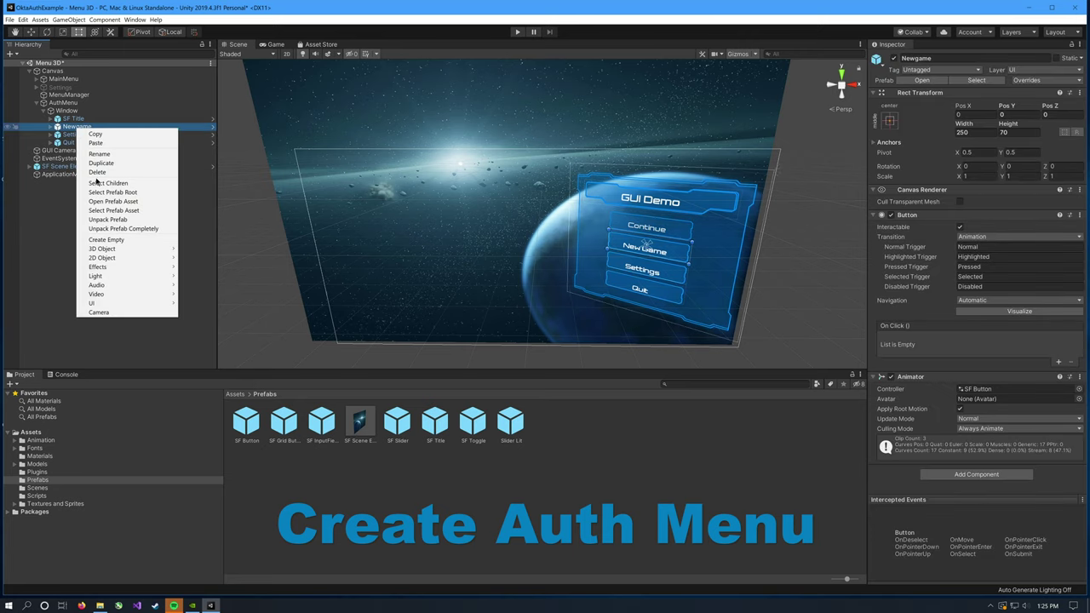
{"action": "left_click", "coordinate": [99, 173]}
- Rename the Settings button to Next
{"action": "left_click", "coordinate": [75, 126]}
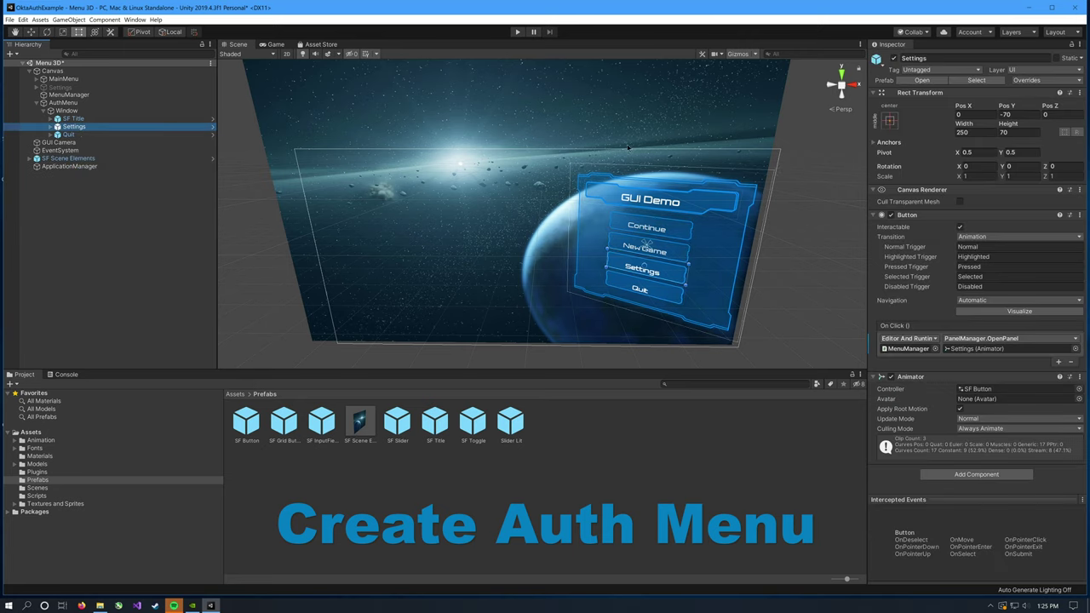
{"action": "left_click", "coordinate": [910, 58]}
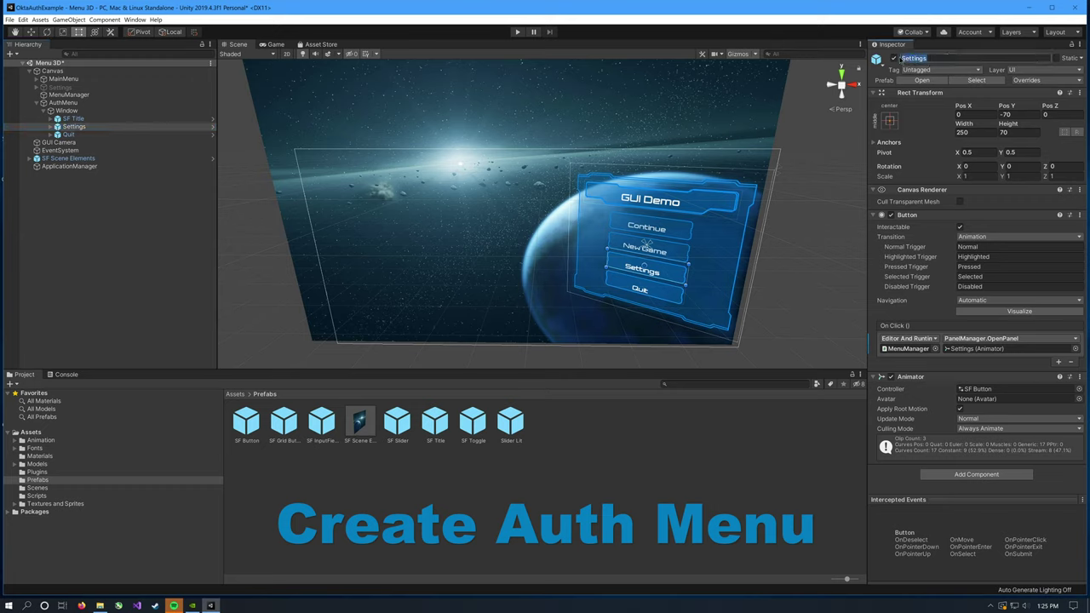
{"action": "type", "text": "Next"}
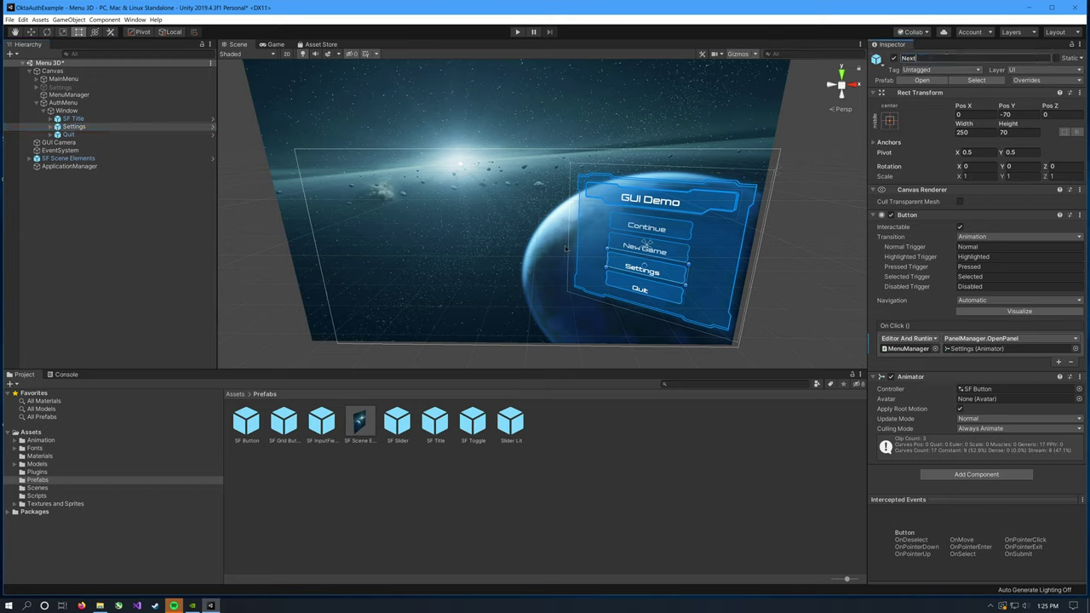
{"action": "left_click", "coordinate": [388, 481]}
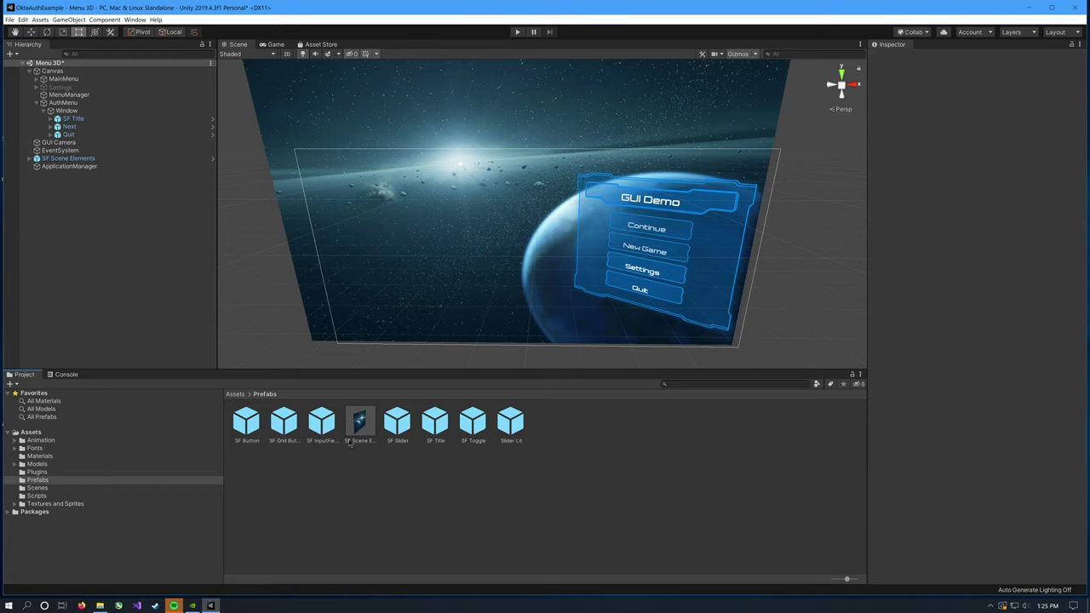
- Drag two SF InputField prefab instances into the AuthMenu Window
{"action": "mouse_move", "coordinate": [321, 421]}
{"action": "left_mouse_down"}
{"action": "mouse_move", "coordinate": [237, 344]}
{"action": "mouse_move", "coordinate": [114, 126]}
{"action": "left_mouse_up"}
{"action": "left_click_drag", "start_coordinate": [303, 430], "coordinate": [116, 133]}
{"action": "left_click", "coordinate": [96, 126]}
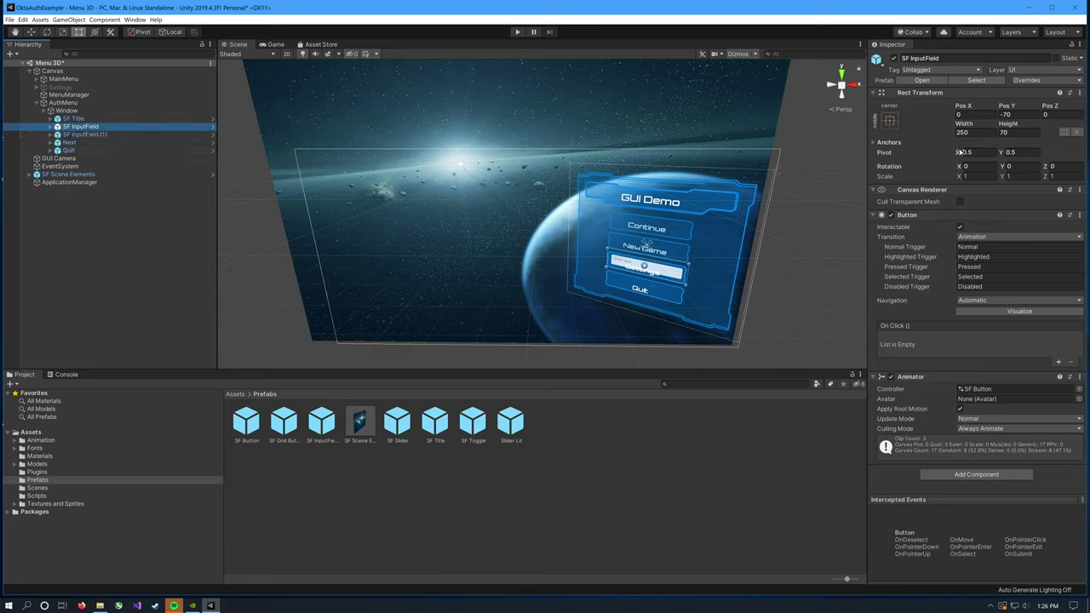
- Rename the two input fields Username and Password
{"action": "left_click_drag", "start_coordinate": [940, 58], "coordinate": [902, 58]}
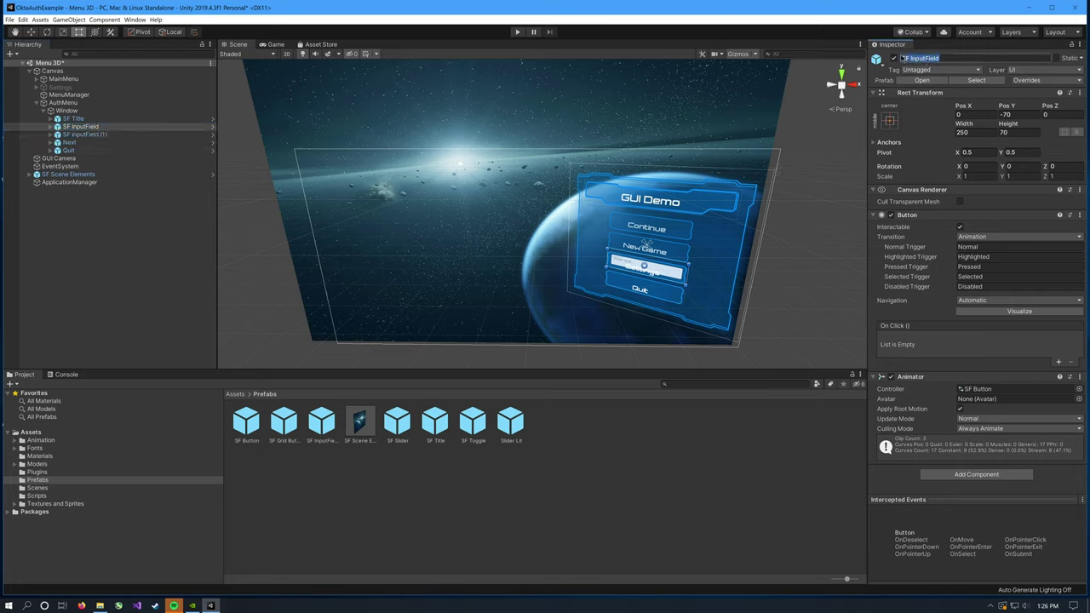
{"action": "type", "text": "User"}
{"action": "type", "text": "name"}
{"action": "left_click", "coordinate": [86, 134]}
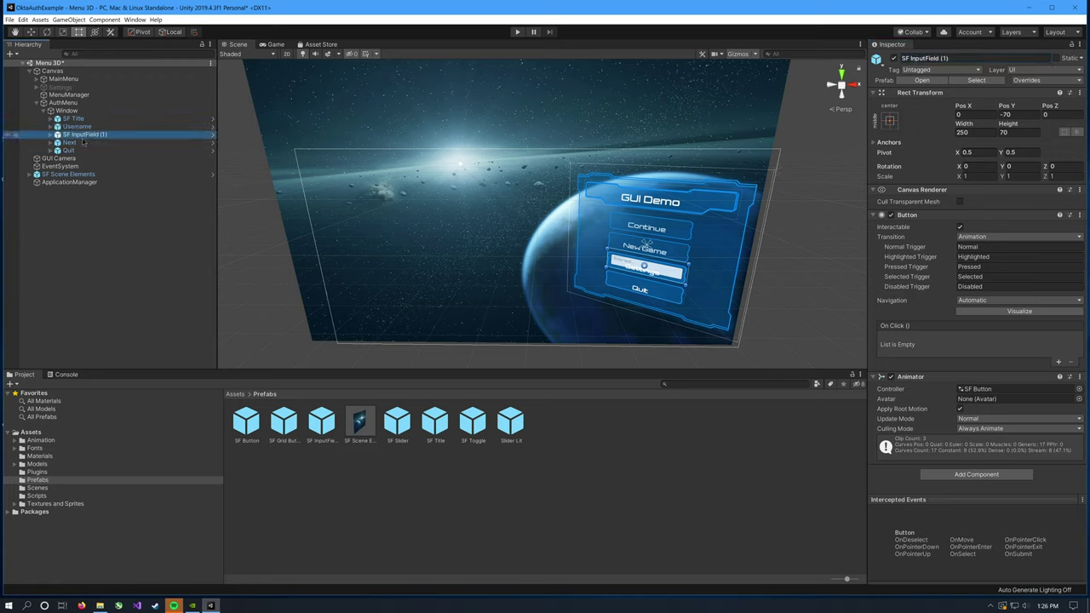
{"action": "left_click_drag", "start_coordinate": [950, 58], "coordinate": [900, 58]}
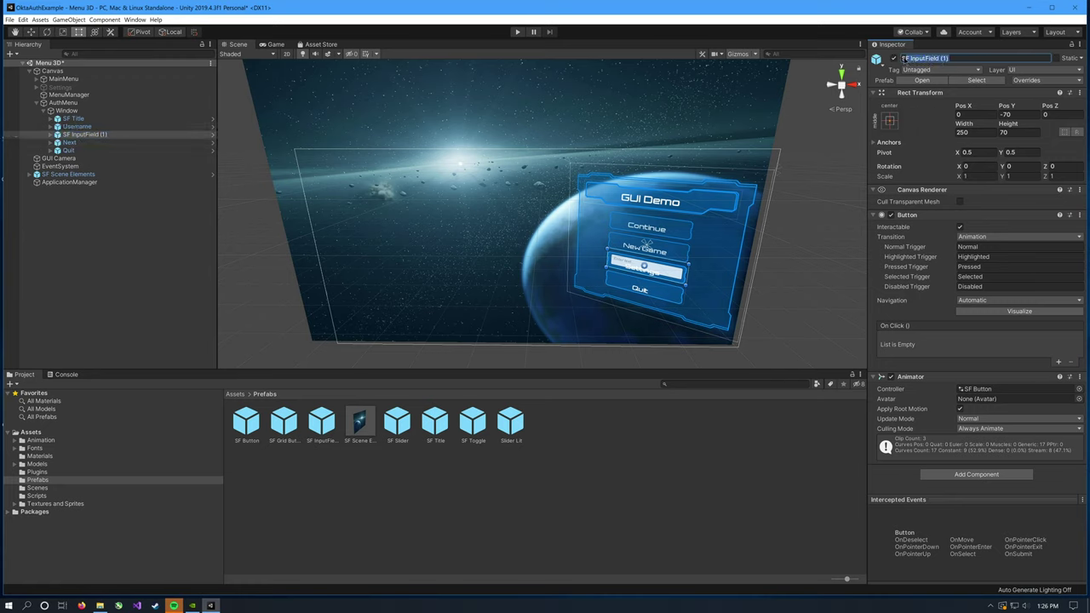
{"action": "type", "text": "Password"}
{"action": "key", "text": "Return"}
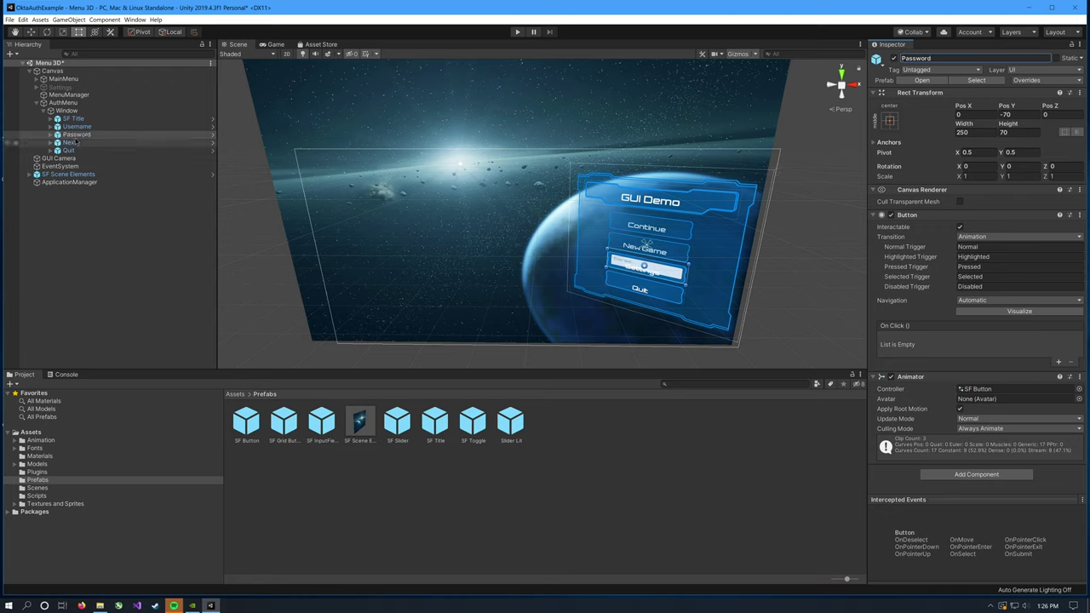
{"action": "left_click", "coordinate": [82, 135]}
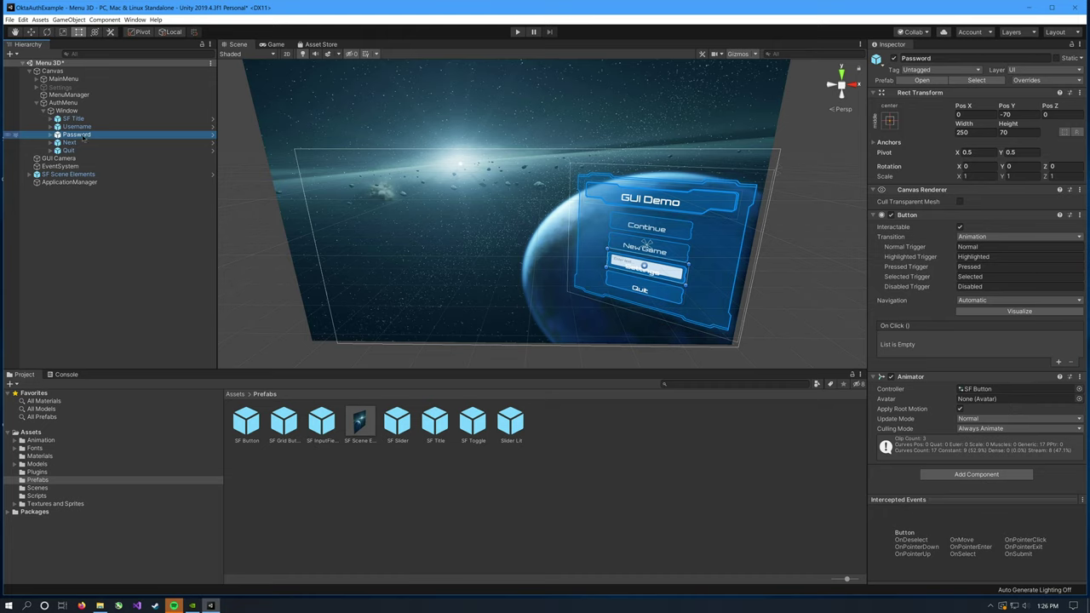
- Set the Password InputField's Content Type to Password so typed characters are masked
{"action": "left_click", "coordinate": [51, 135]}
{"action": "left_click", "coordinate": [83, 150]}
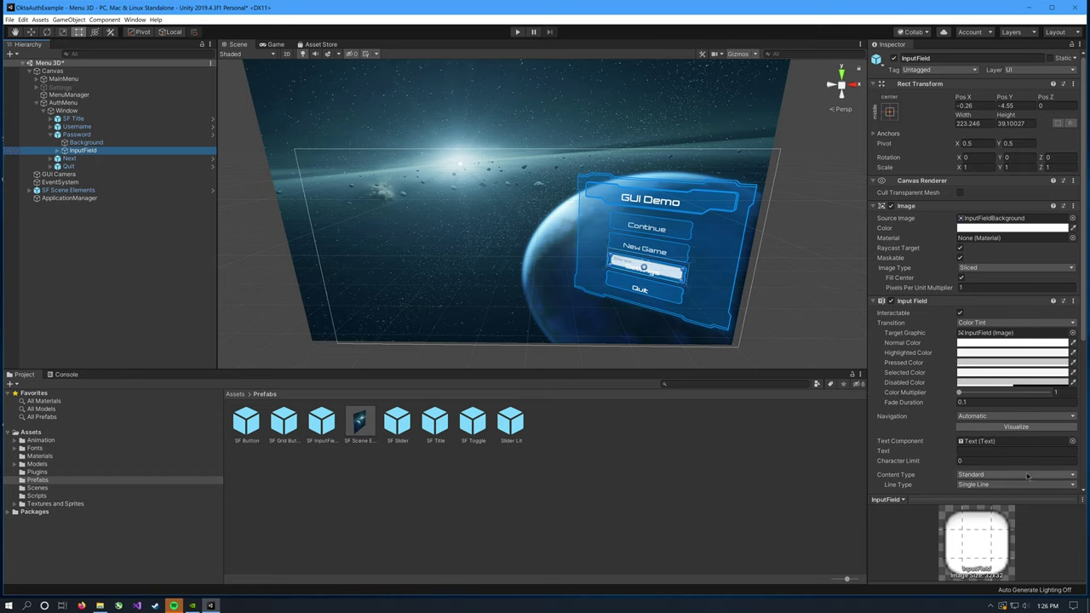
{"action": "left_click", "coordinate": [1025, 476]}
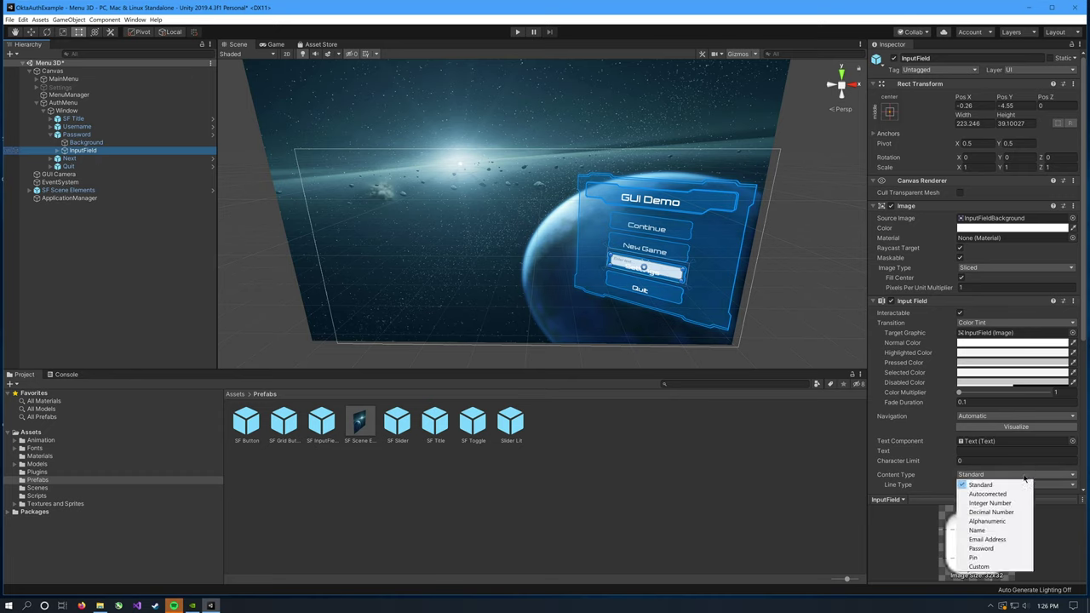
{"action": "left_click", "coordinate": [983, 550]}
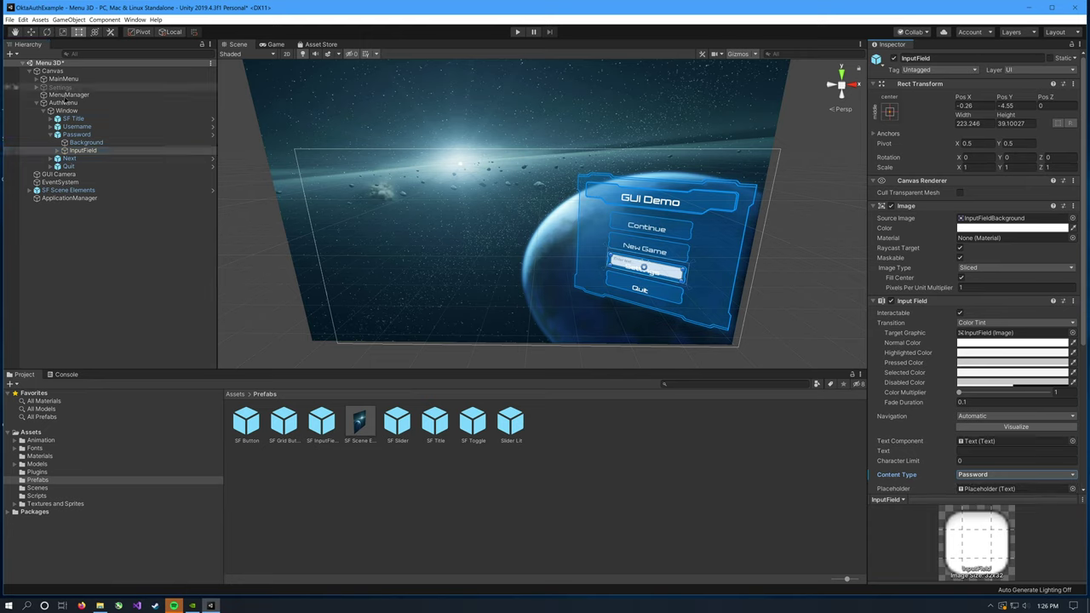
- Move Username to Pos Y 70 and Password to Pos Y 0, then deactivate MenuManager
{"action": "left_click", "coordinate": [77, 126]}
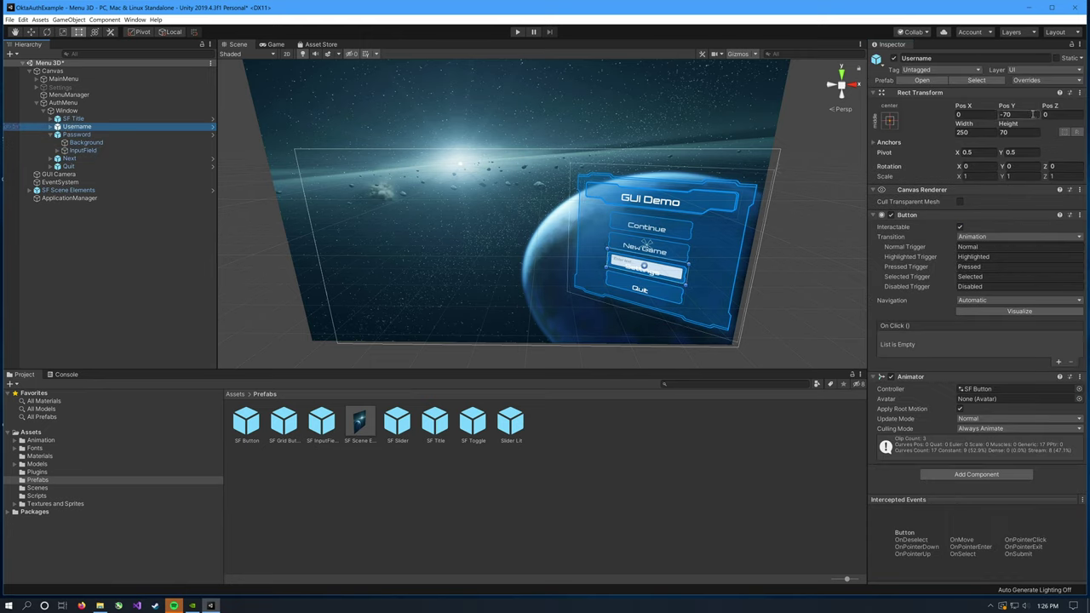
{"action": "left_click", "coordinate": [1012, 114]}
{"action": "type", "text": "70"}
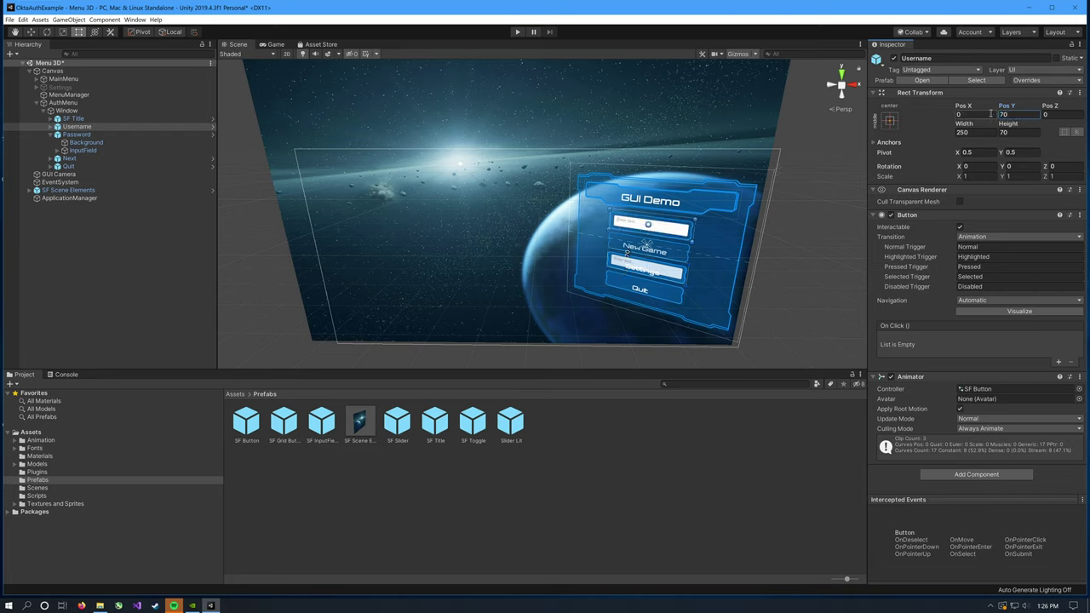
{"action": "left_click", "coordinate": [81, 136]}
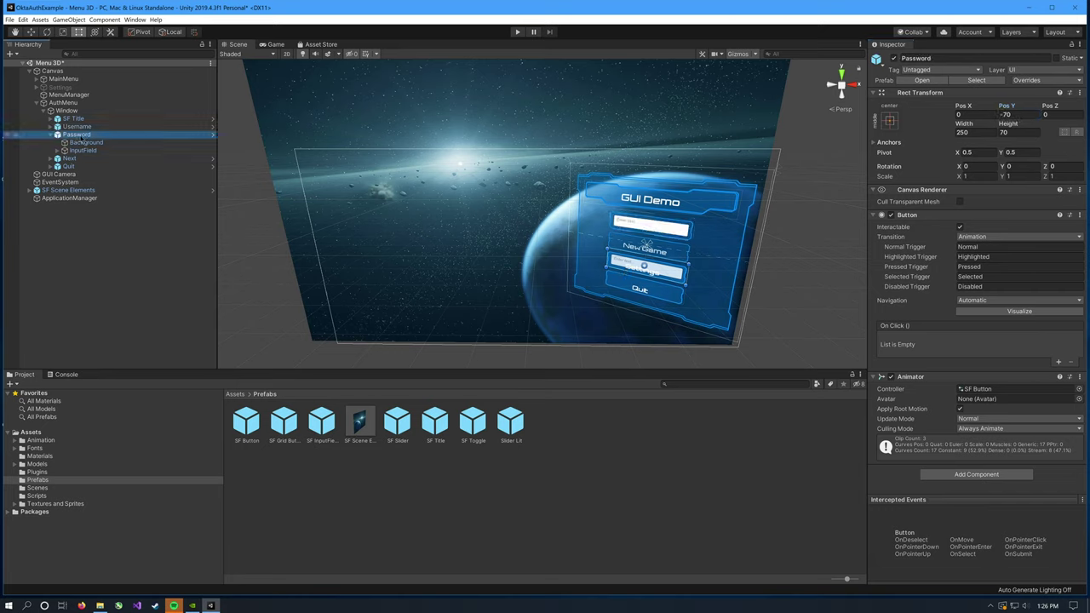
{"action": "left_click", "coordinate": [1010, 114]}
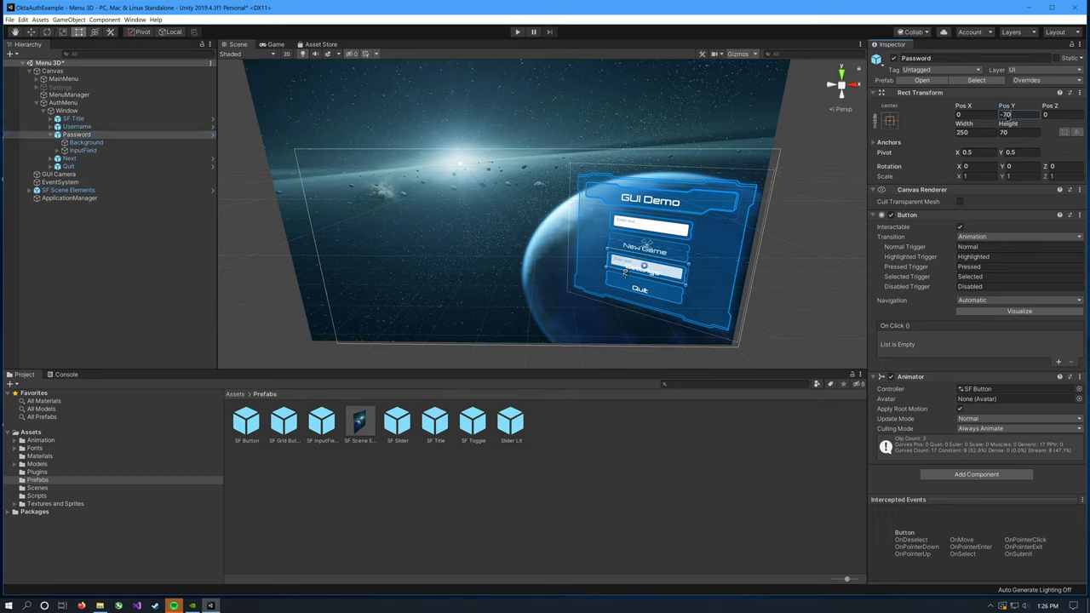
{"action": "type", "text": "0"}
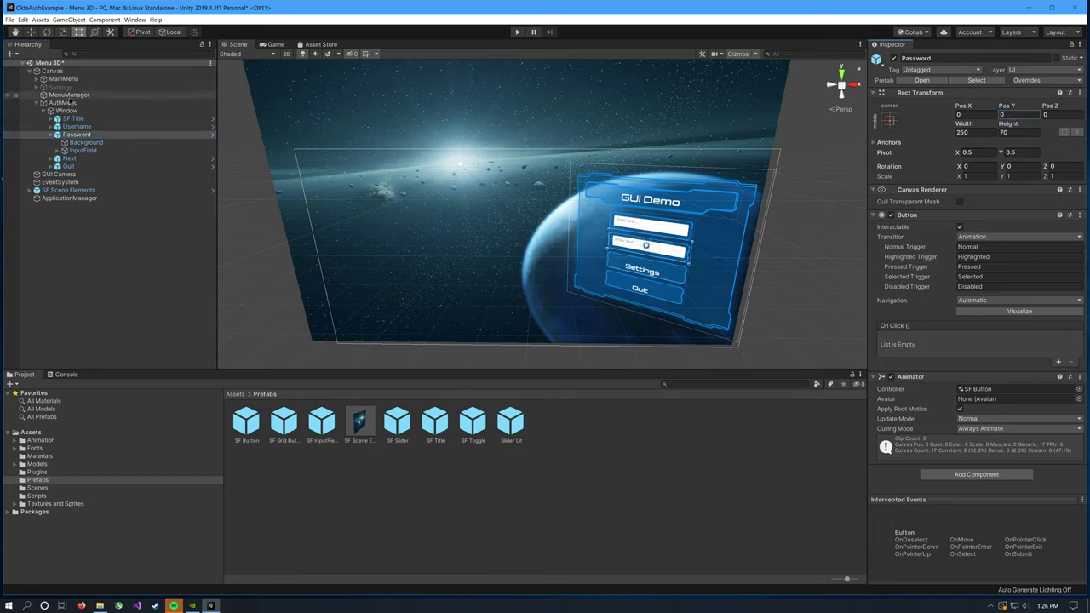
{"action": "left_click", "coordinate": [70, 95]}
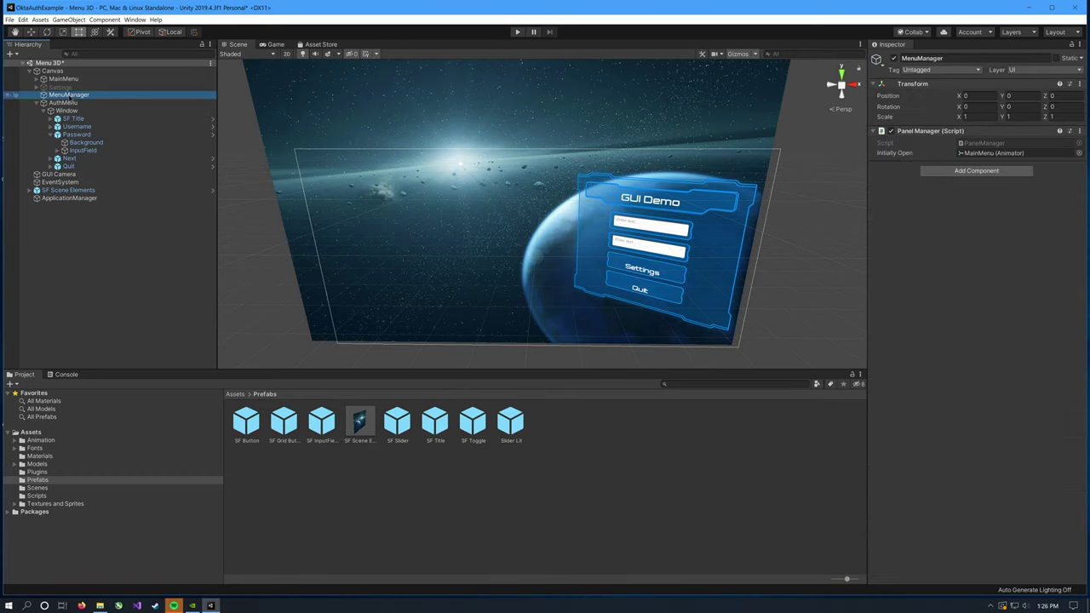
{"action": "left_click", "coordinate": [893, 58]}
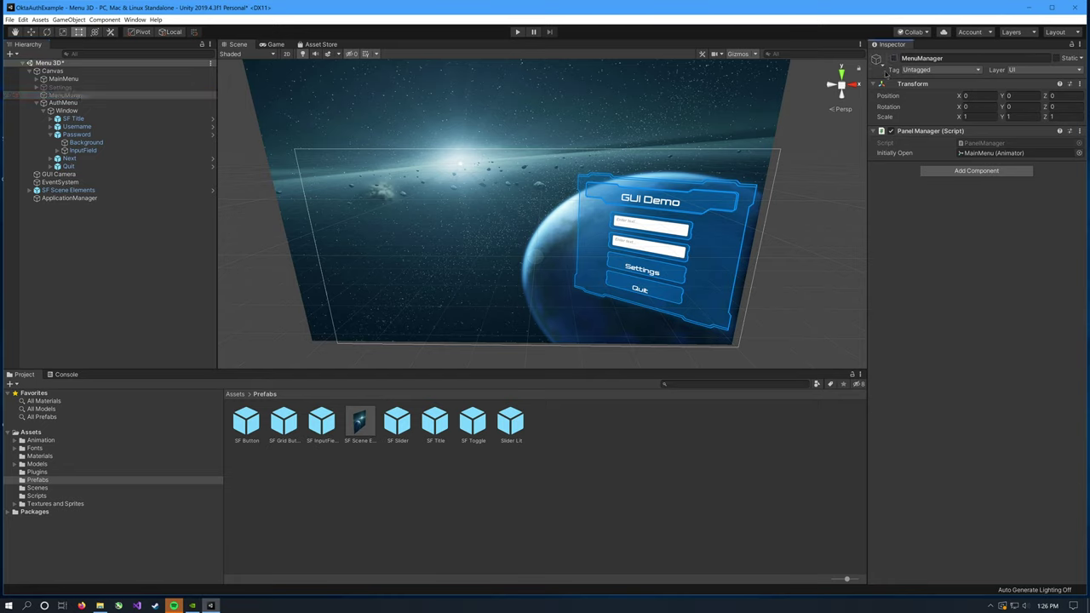
- Change the Username field's placeholder text to 'Username'
{"action": "left_click", "coordinate": [61, 103]}
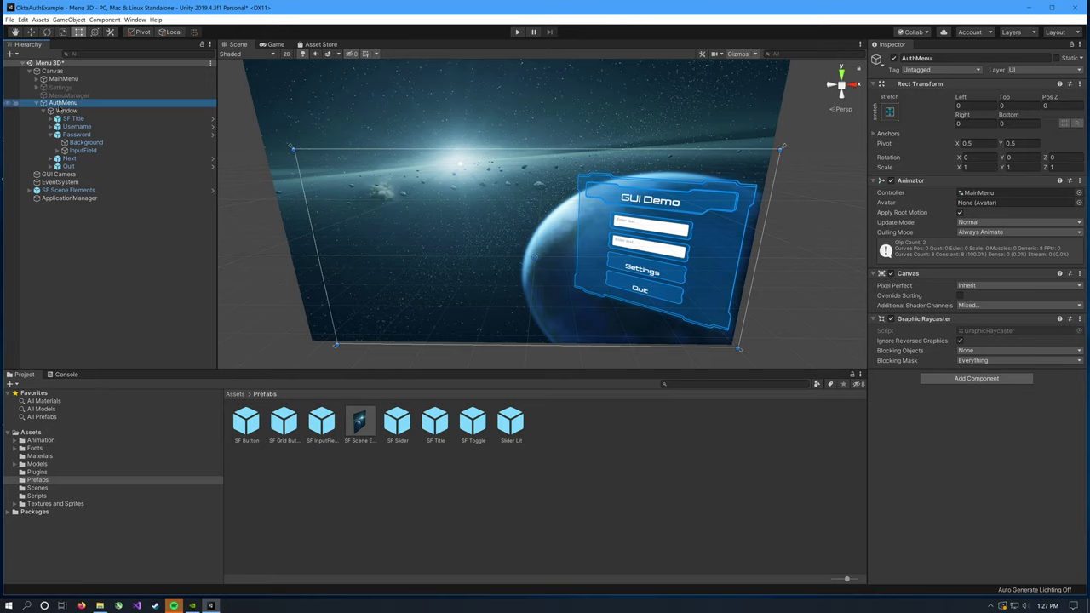
{"action": "left_click", "coordinate": [51, 126]}
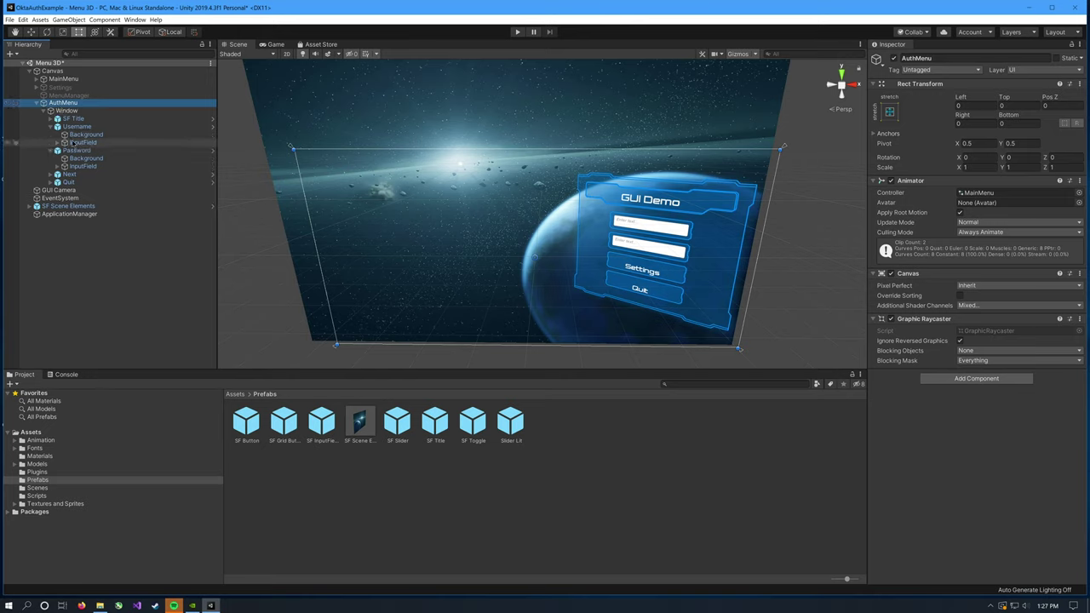
{"action": "left_click", "coordinate": [58, 142]}
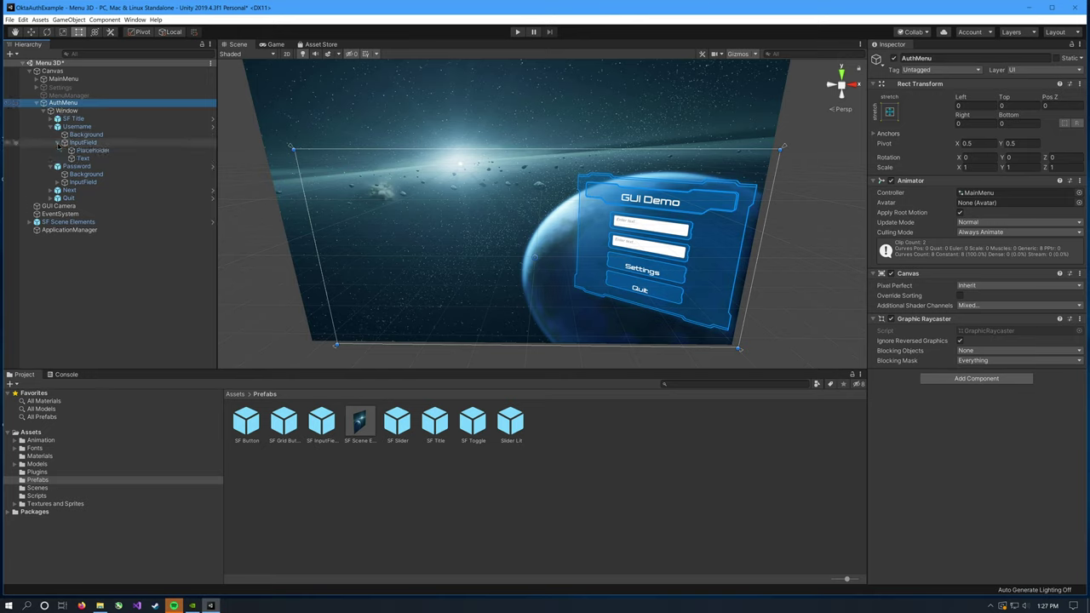
{"action": "left_click", "coordinate": [85, 150]}
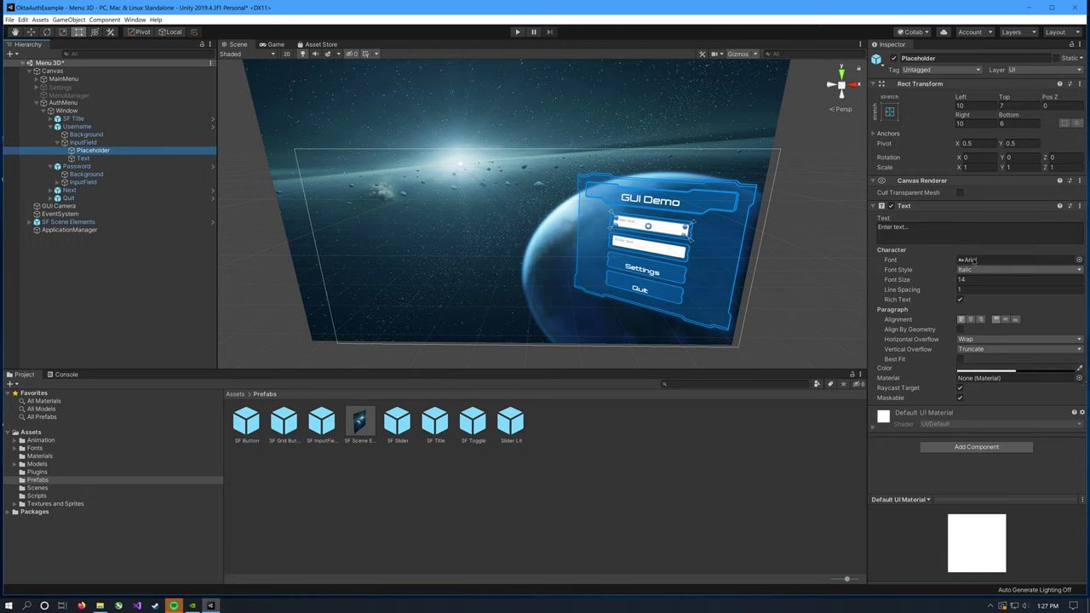
{"action": "left_click", "coordinate": [879, 228]}
{"action": "type", "text": "U"}
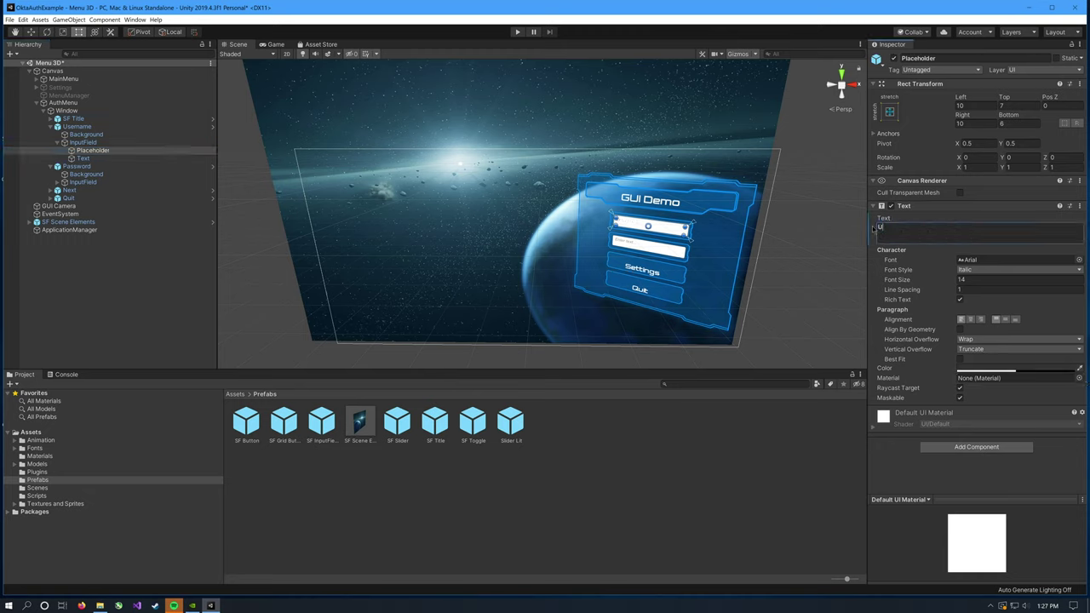
{"action": "type", "text": "sername"}
- Change the Password field's placeholder text to 'Password'
{"action": "left_click", "coordinate": [58, 182]}
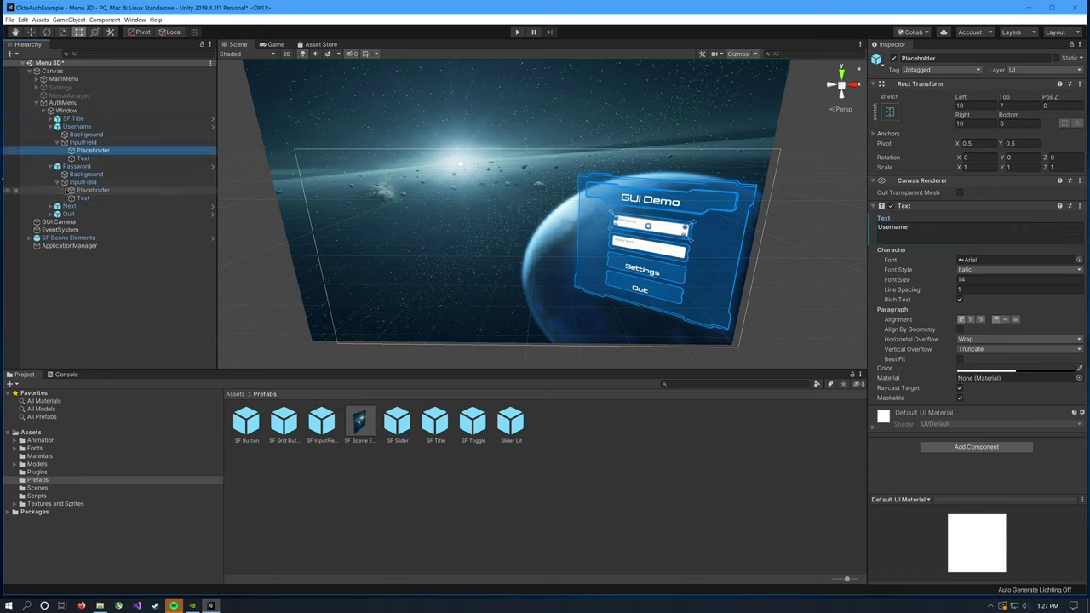
{"action": "left_click", "coordinate": [84, 198]}
{"action": "left_click", "coordinate": [1003, 231]}
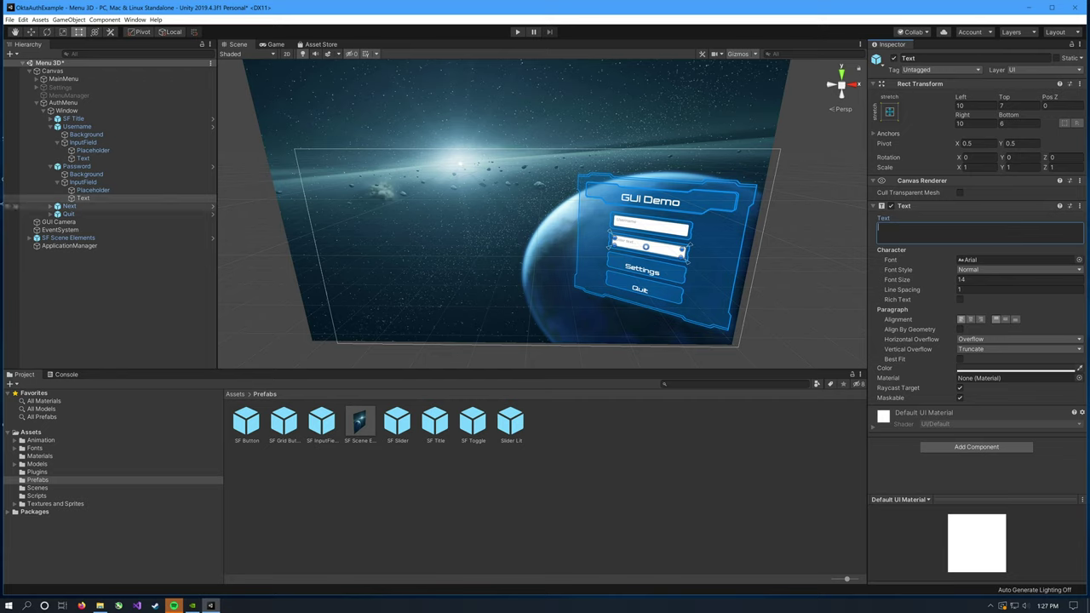
{"action": "left_click", "coordinate": [92, 190]}
{"action": "left_click", "coordinate": [980, 240]}
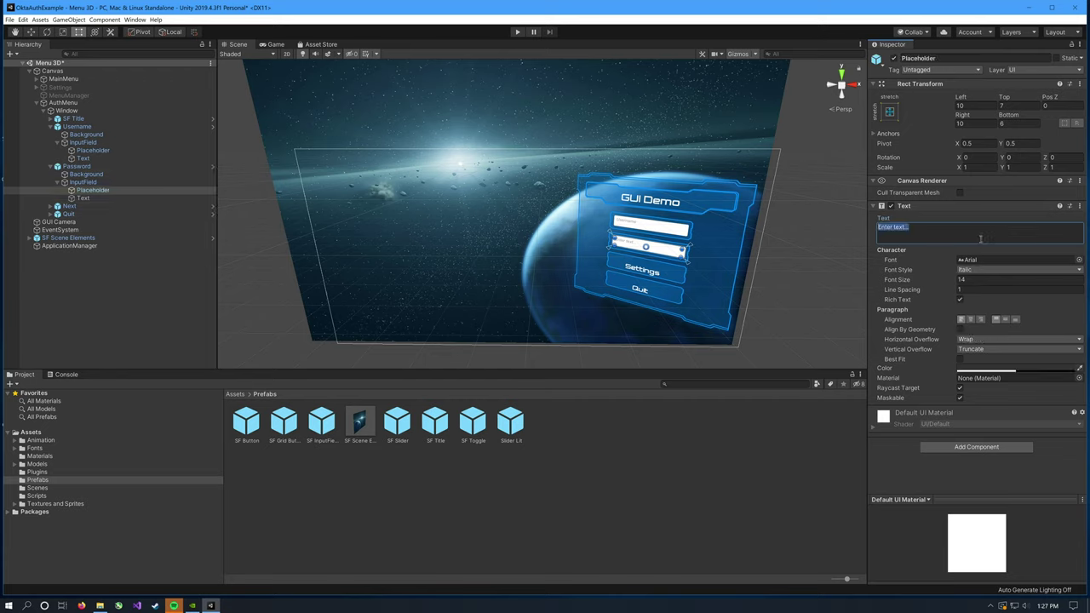
{"action": "type", "text": "Password"}
{"action": "left_click", "coordinate": [154, 304]}
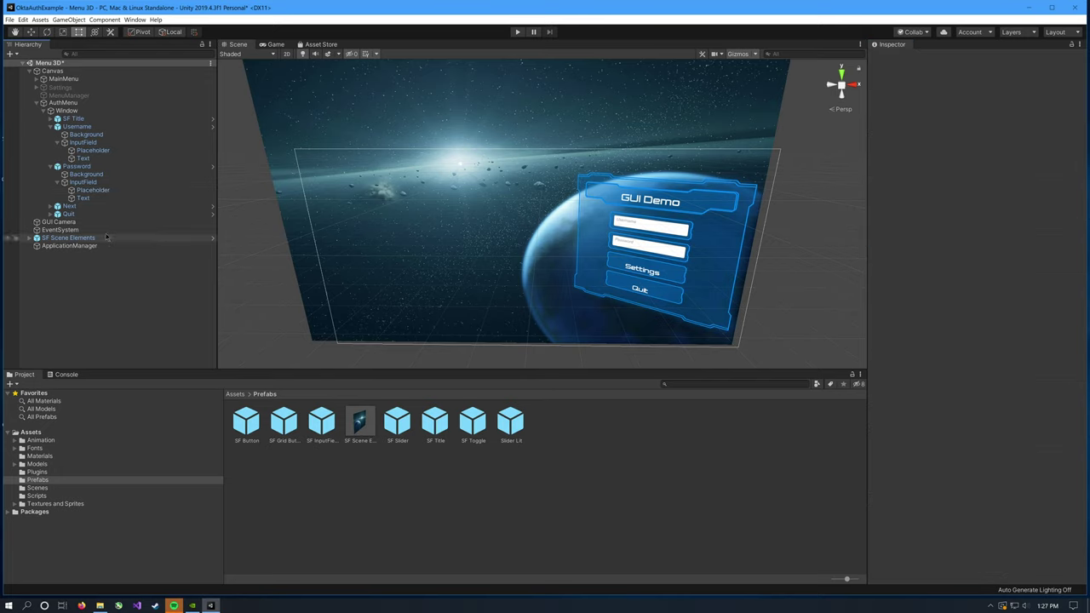
- Replace the Next button's label text 'Settings' with 'Login'
{"action": "left_click", "coordinate": [68, 207]}
{"action": "left_click", "coordinate": [52, 206]}
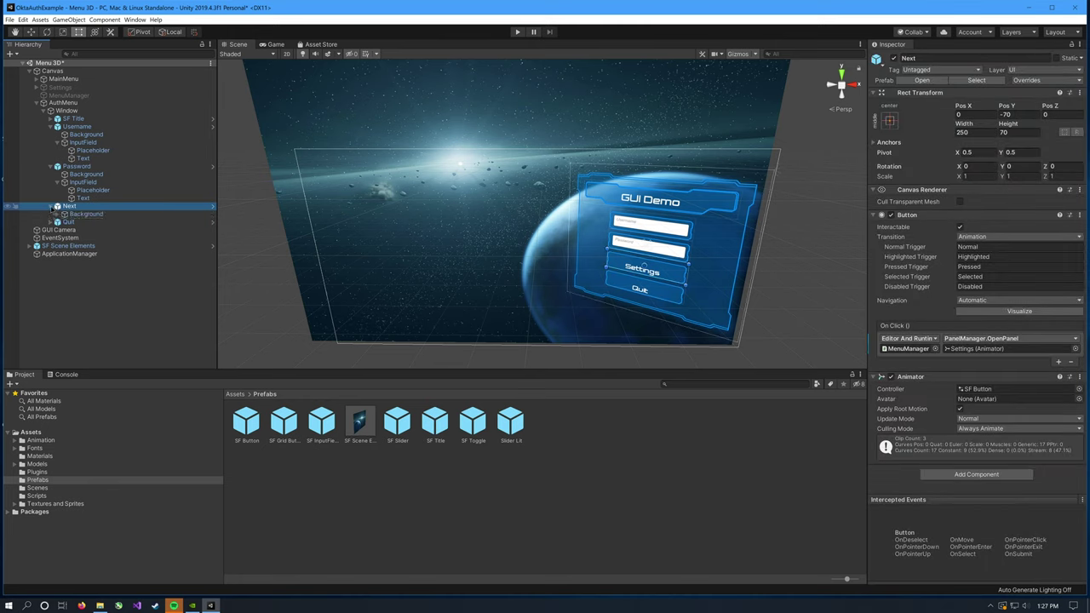
{"action": "left_click", "coordinate": [59, 214]}
{"action": "left_click", "coordinate": [81, 222]}
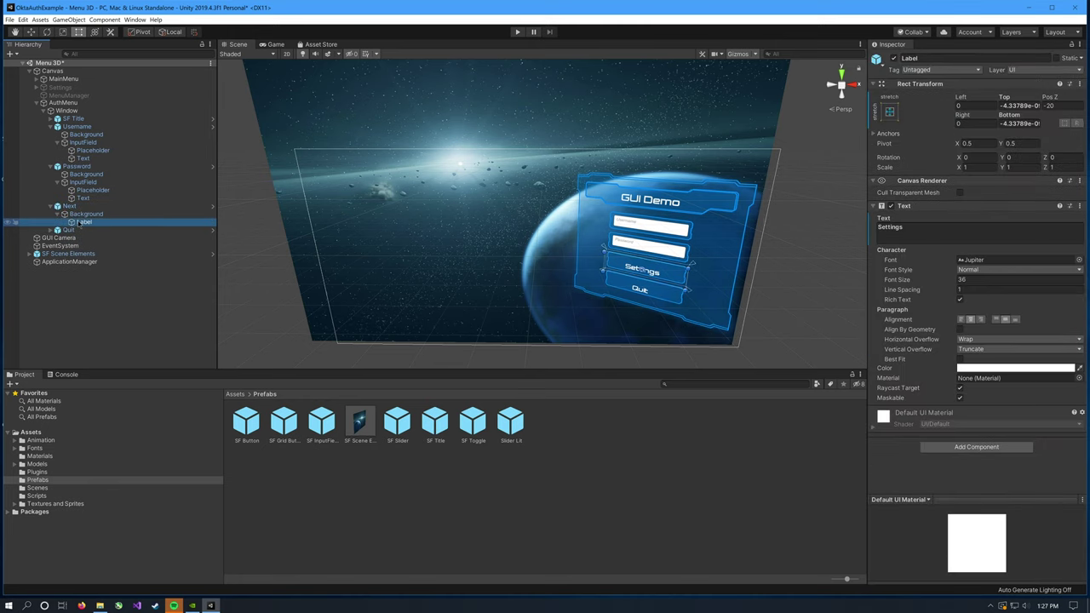
{"action": "left_click", "coordinate": [890, 229]}
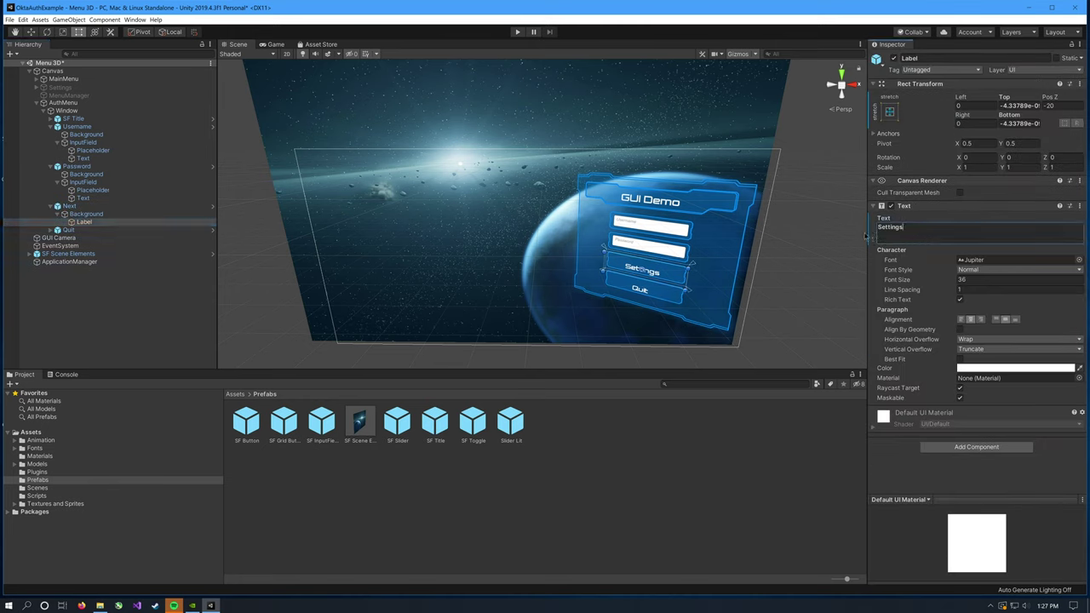
{"action": "type", "text": "Next"}
{"action": "left_click_drag", "start_coordinate": [901, 230], "coordinate": [874, 230]}
{"action": "type", "text": "Login"}
{"action": "left_click", "coordinate": [647, 318]}
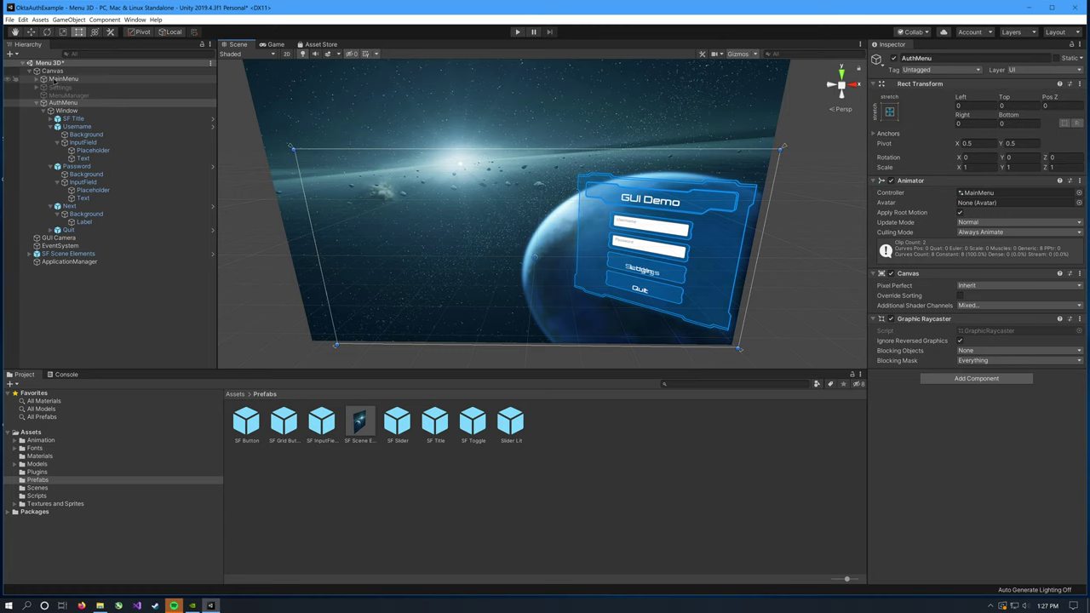
- Hide MainMenu, select MenuManager and open its Panel Manager component's options menu
{"action": "left_click", "coordinate": [57, 80]}
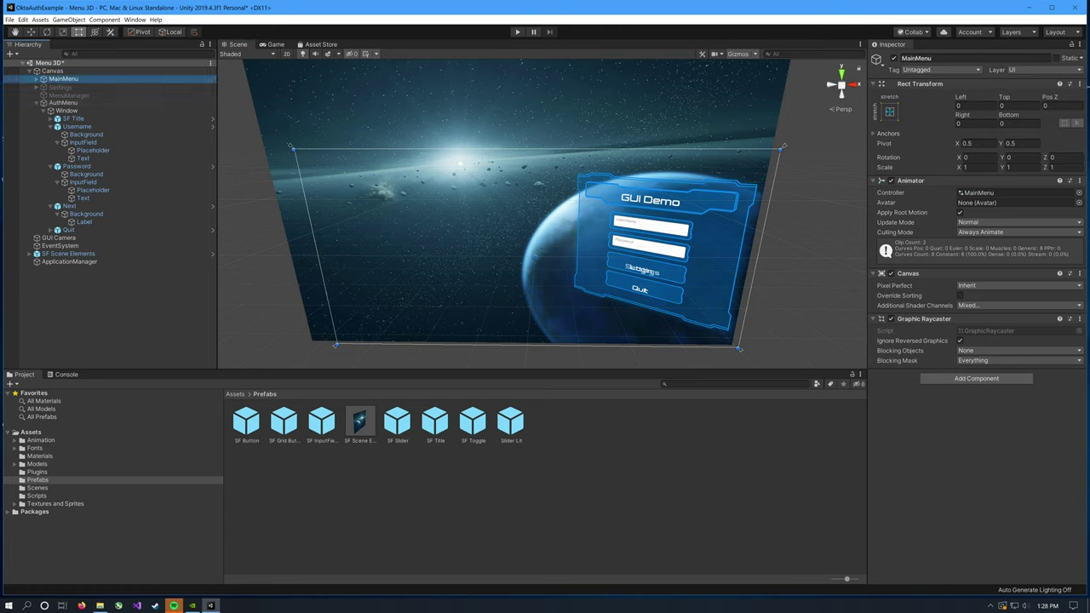
{"action": "left_click", "coordinate": [893, 58]}
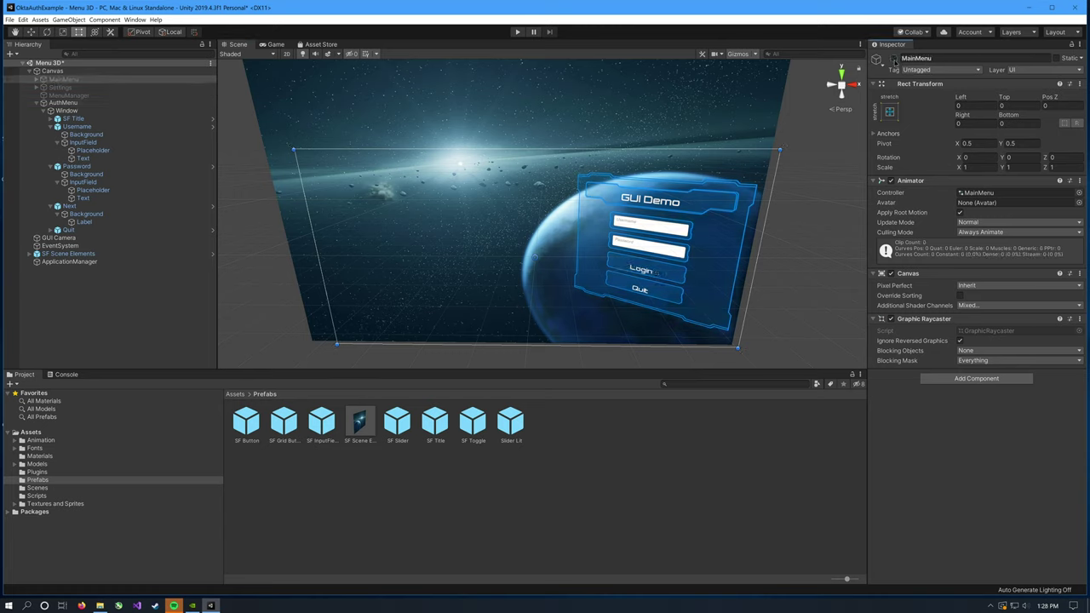
{"action": "left_click", "coordinate": [68, 95]}
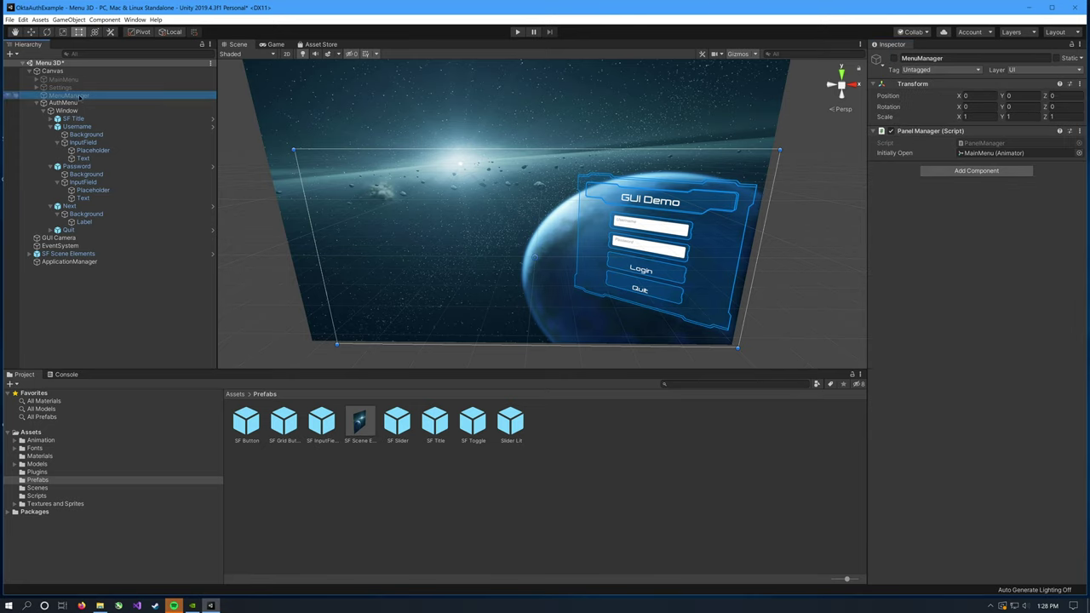
{"action": "left_click", "coordinate": [894, 64]}
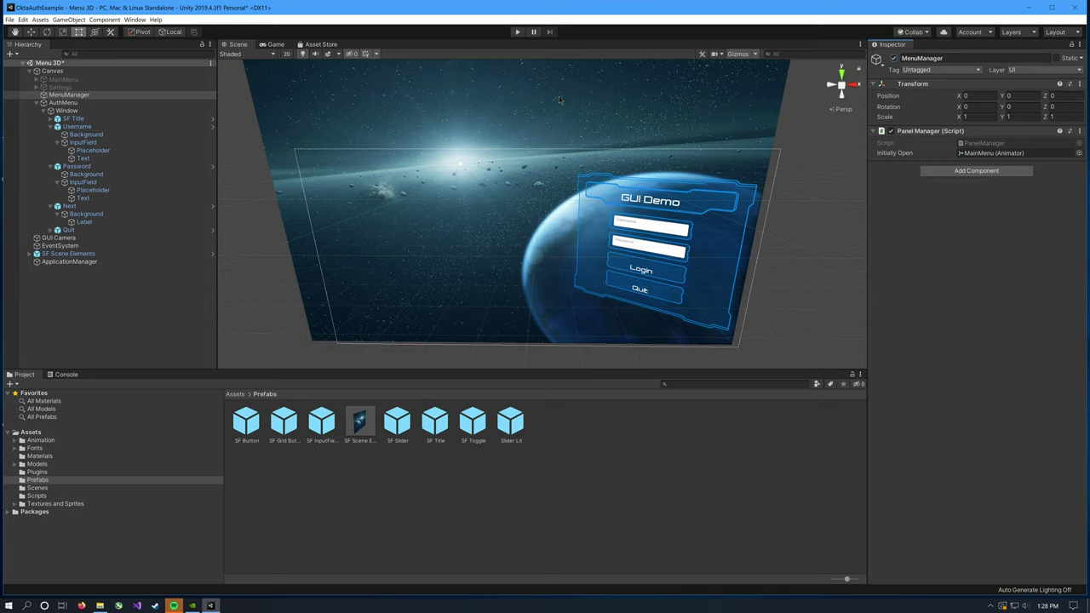
{"action": "left_click", "coordinate": [1079, 132]}
- Open PanelManager.cs and add the Okta.Auth.Sdk and Okta.Sdk.Abstractions.Configuration using directives
{"action": "left_click", "coordinate": [1020, 218]}
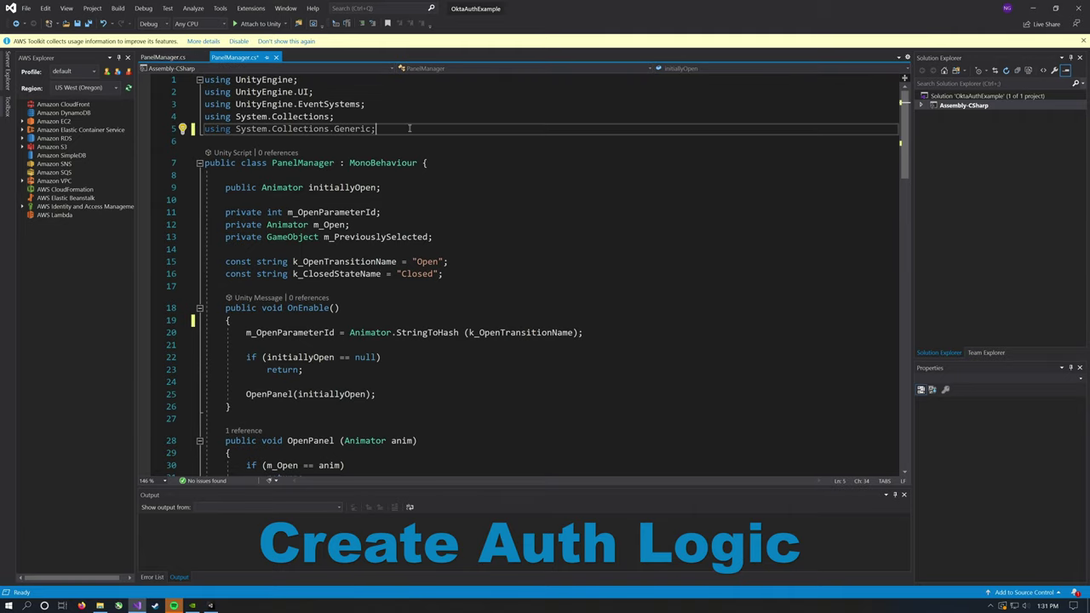
{"action": "key", "text": "Return"}
{"action": "type", "text": "using Okta.Auth.Sdk; using Okta.Sdk.Abstractions.Configuration;"}
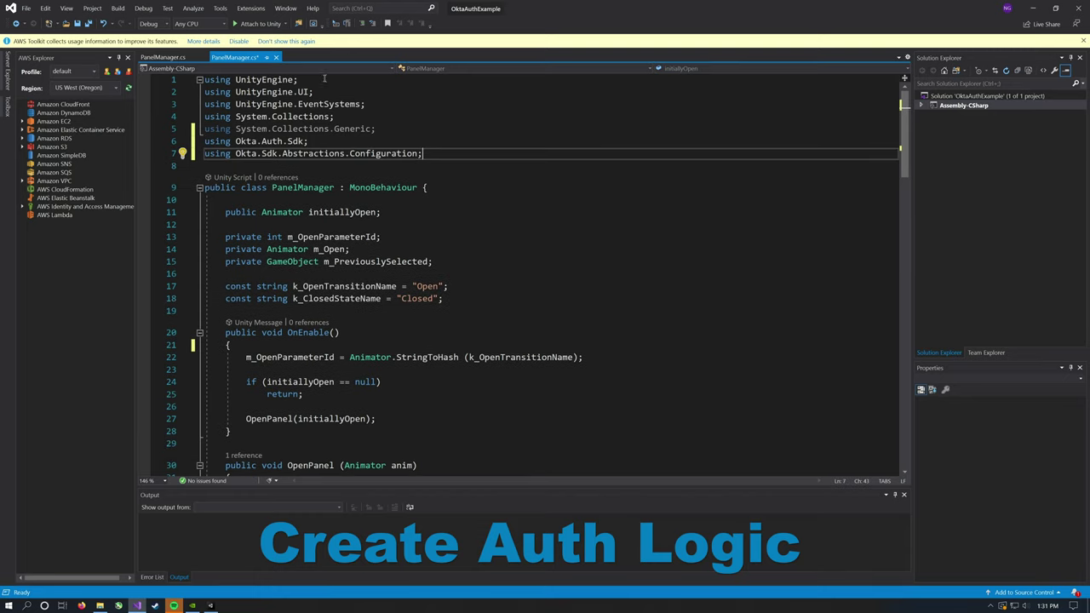
- Declare authMenu, isAuthenticated, Username, Password and OktaDomain fields below initiallyOpen
{"action": "left_click", "coordinate": [383, 213]}
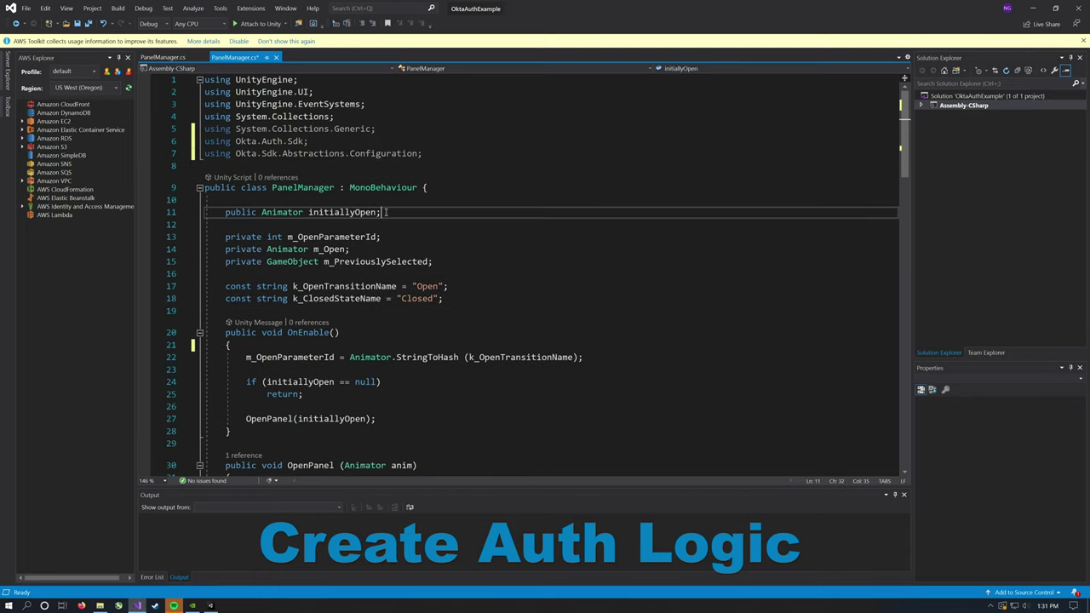
{"action": "key", "text": "Return"}
{"action": "type", "text": "public Animator authMenu; \tpublic static bool isAuthenticated;"}
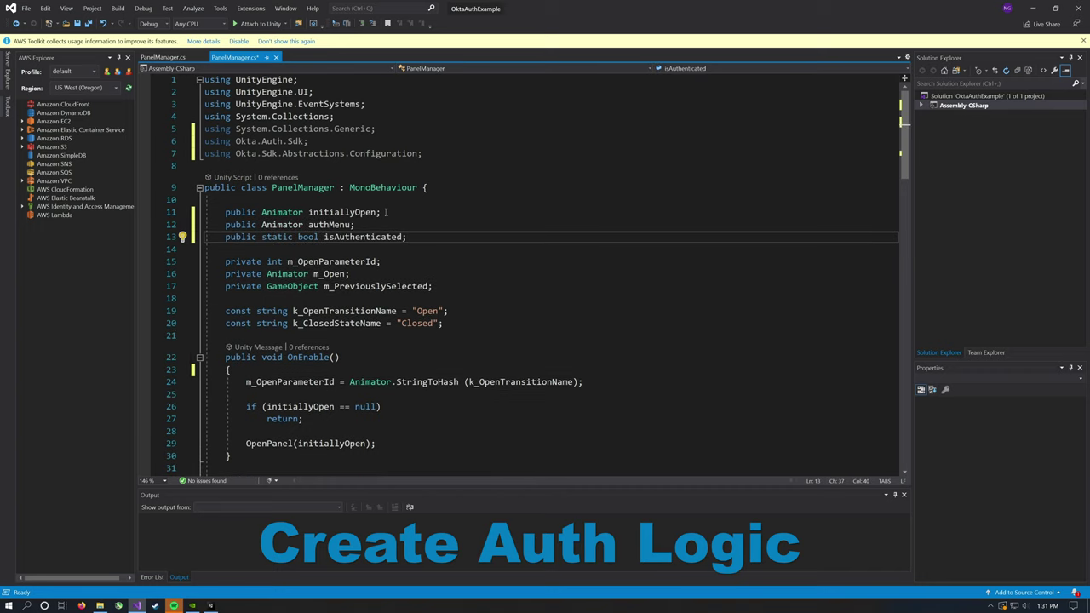
{"action": "key", "text": "Return"}
{"action": "key", "text": "Return"}
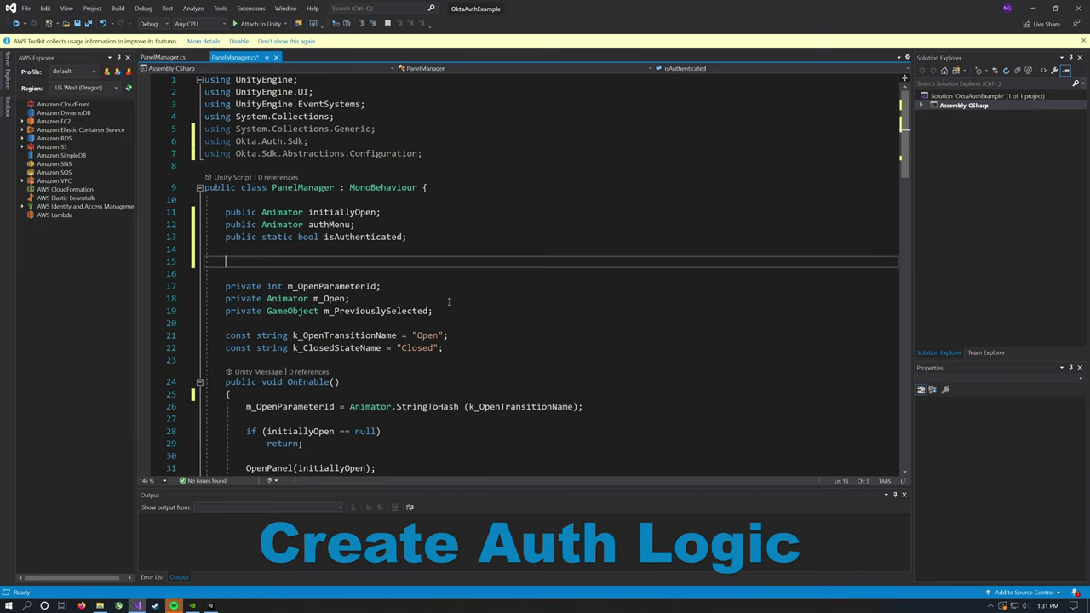
{"action": "key", "text": "ctrl+v"}
{"action": "scroll", "coordinate": [281, 218], "scroll_direction": "down", "scroll_amount": 4}
- Add an if (!isAuthenticated) anim = authMenu; check at the top of OpenPanel
{"action": "scroll", "coordinate": [281, 218], "scroll_direction": "down", "scroll_amount": 3}
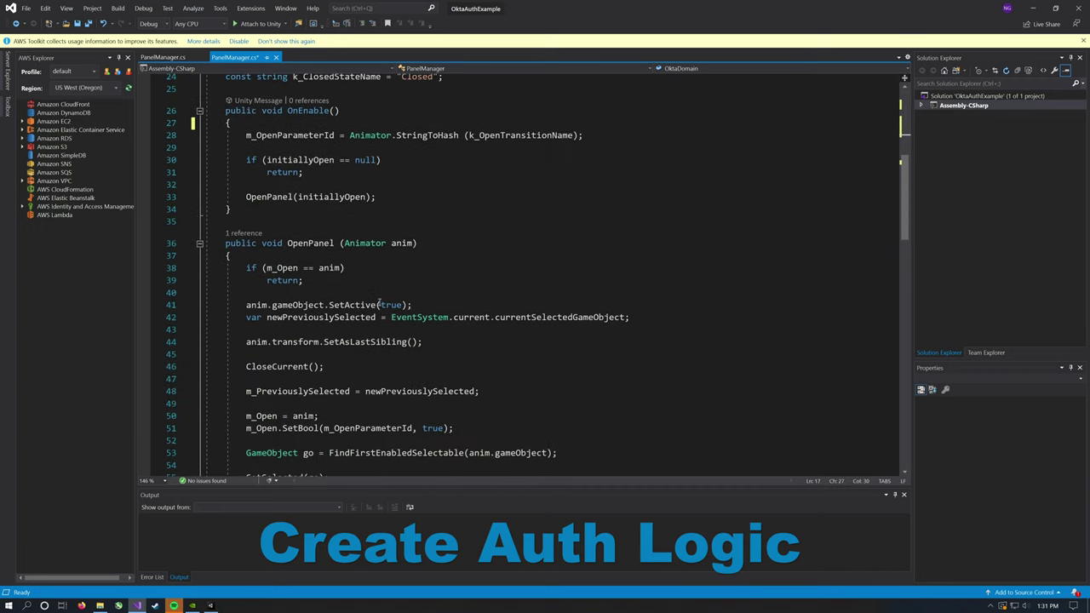
{"action": "scroll", "coordinate": [281, 218], "scroll_direction": "down", "scroll_amount": 2}
{"action": "left_click", "coordinate": [281, 218]}
{"action": "key", "text": "Return"}
{"action": "key", "text": "Return"}
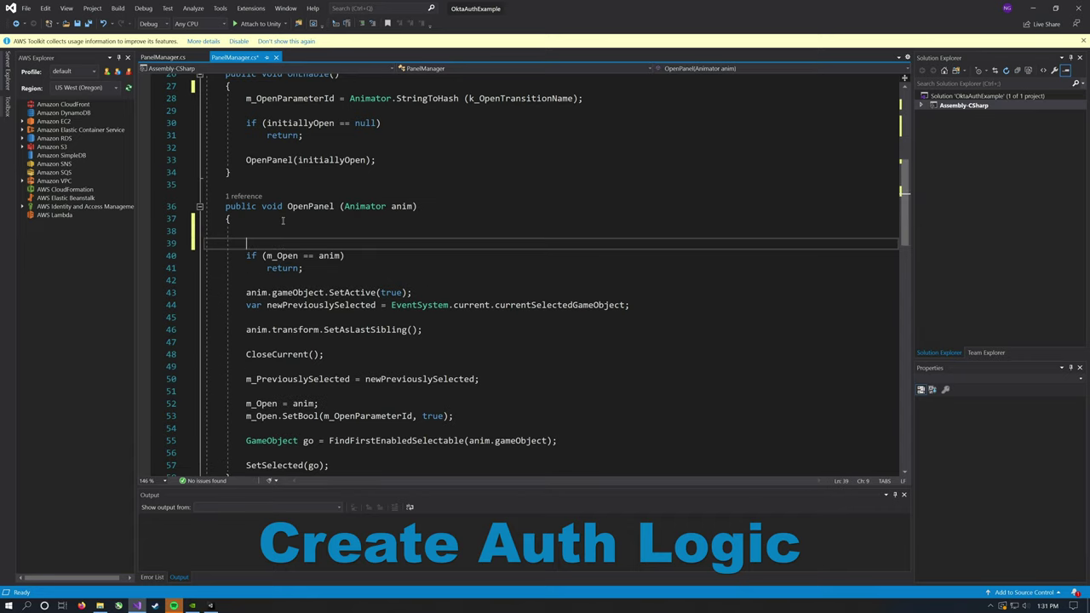
{"action": "type", "text": "if (!isAuthenticated)         {             anim = authMenu;         }"}
{"action": "key", "text": "Return"}
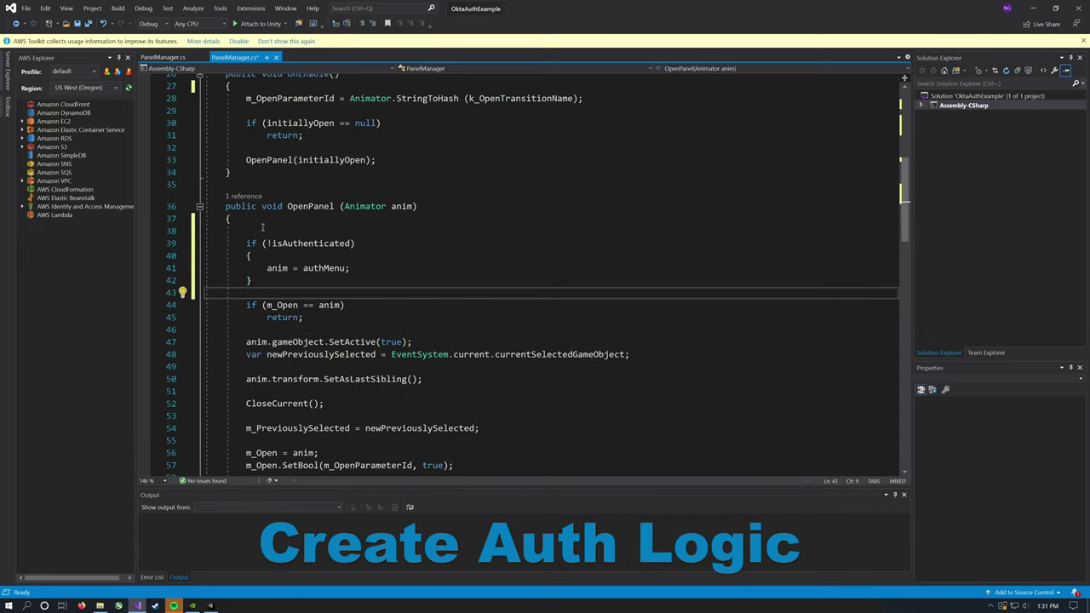
{"action": "left_click", "coordinate": [207, 232]}
{"action": "key", "text": "BackSpace"}
{"action": "key", "text": "BackSpace"}
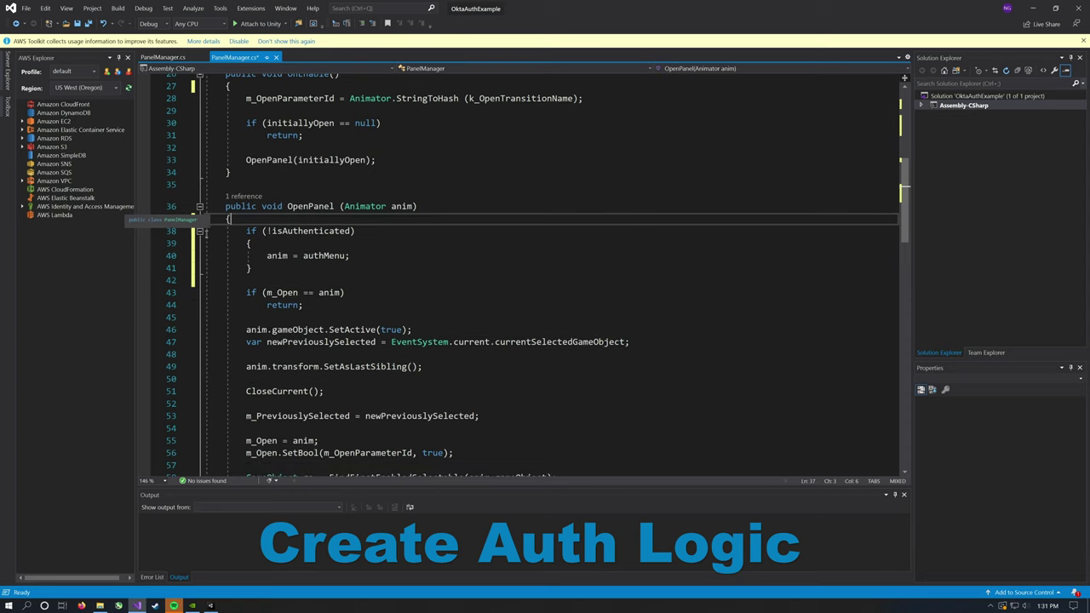
- Paste the async Login method calling AuthenticateAsync below OpenPanel
{"action": "scroll", "coordinate": [341, 273], "scroll_direction": "down", "scroll_amount": 4}
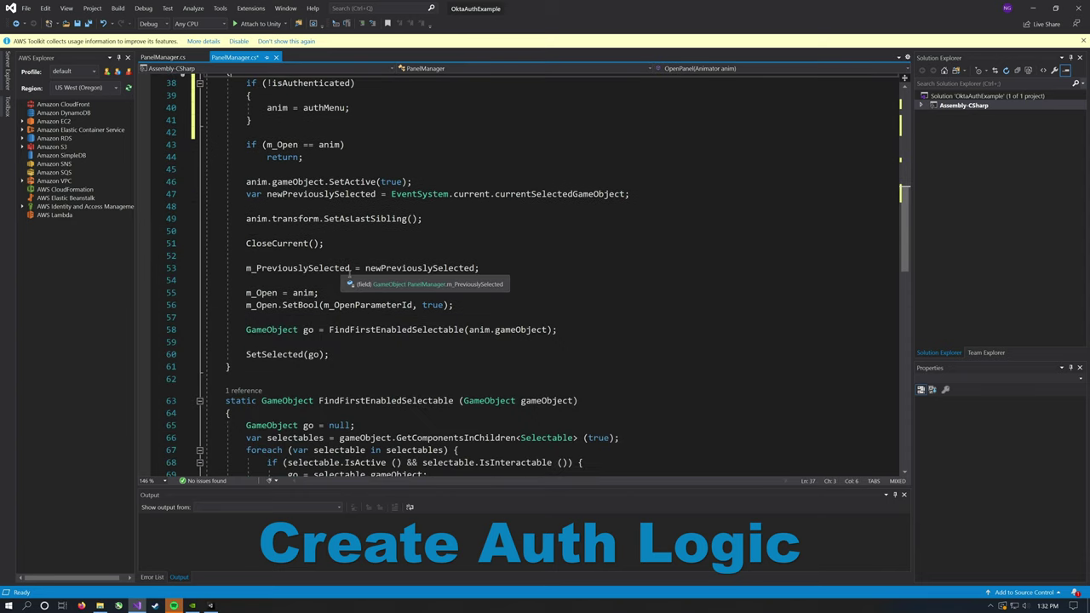
{"action": "scroll", "coordinate": [354, 276], "scroll_direction": "down", "scroll_amount": 4}
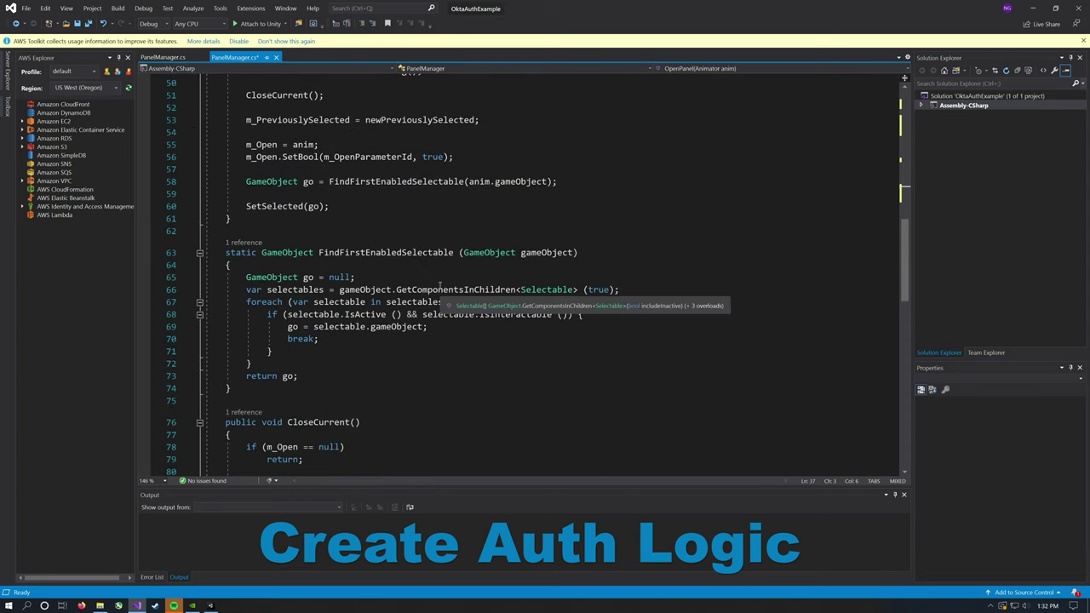
{"action": "left_click", "coordinate": [263, 230]}
{"action": "key", "text": "Return"}
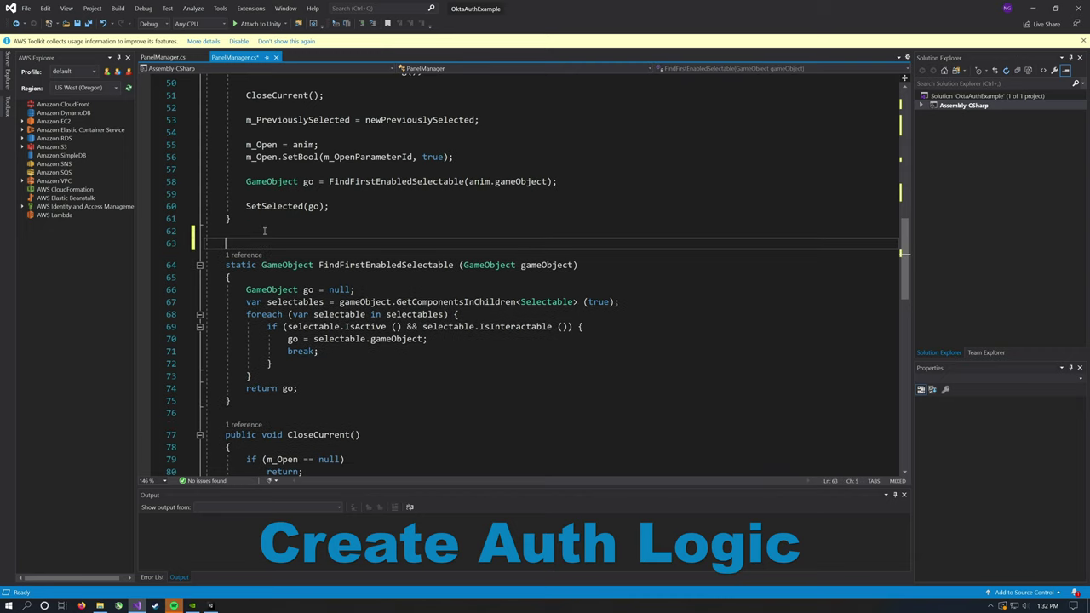
{"action": "key", "text": "ctrl+v"}
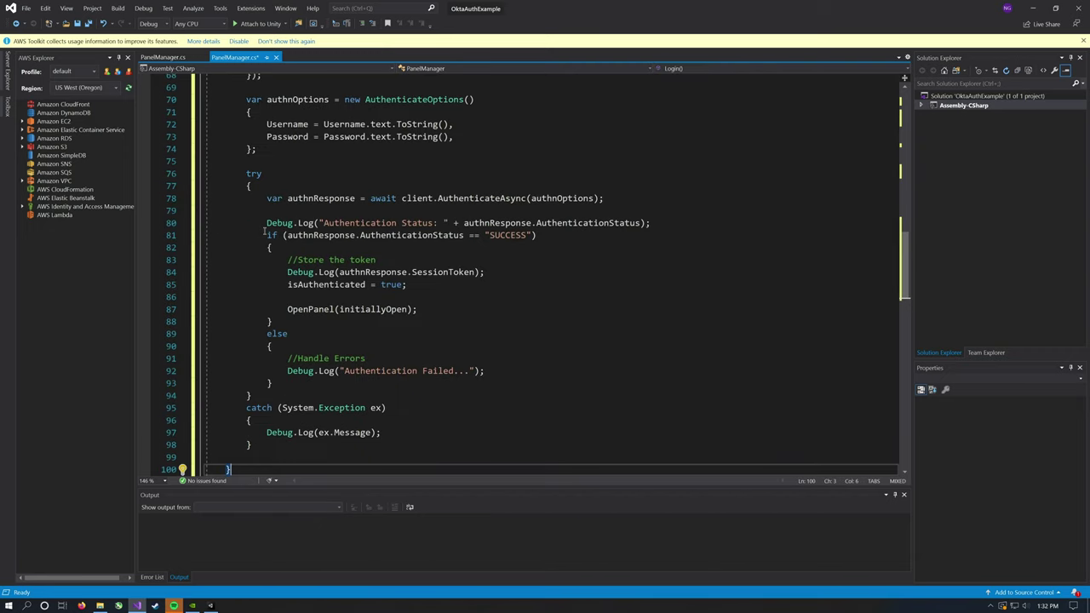
{"action": "scroll", "coordinate": [348, 282], "scroll_direction": "down", "scroll_amount": 3}
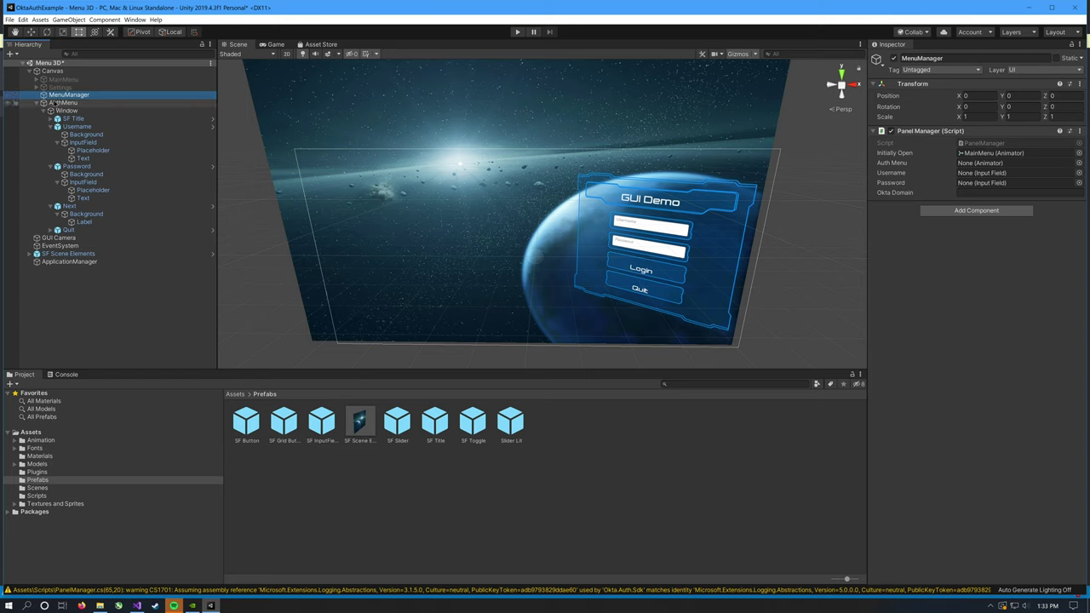
- Assign AuthMenu and the Username and Password input fields in Panel Manager, and enter the Okta org URL
{"action": "left_click", "coordinate": [900, 147]}
{"action": "left_click_drag", "start_coordinate": [946, 162], "coordinate": [969, 166]}
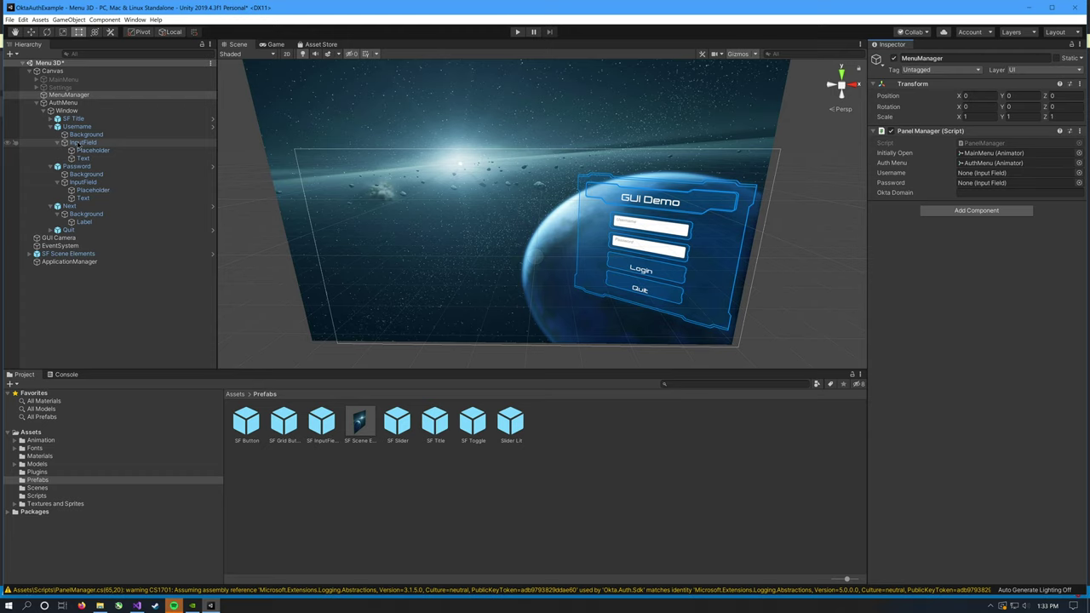
{"action": "left_click_drag", "start_coordinate": [83, 142], "coordinate": [988, 173]}
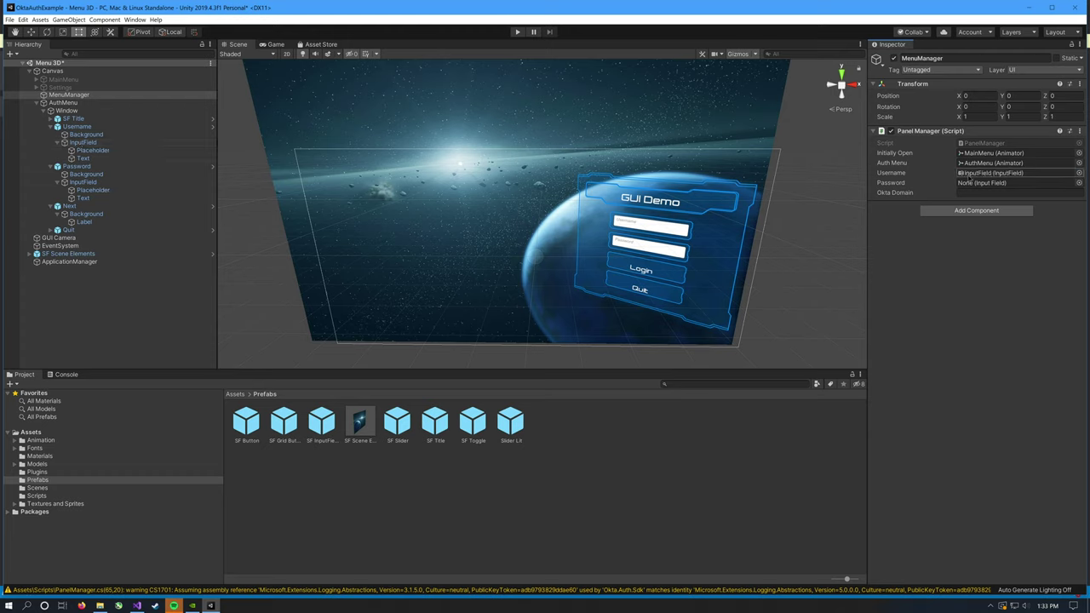
{"action": "mouse_move", "coordinate": [82, 182]}
{"action": "left_mouse_down"}
{"action": "mouse_move", "coordinate": [629, 170]}
{"action": "mouse_move", "coordinate": [965, 184]}
{"action": "left_mouse_up"}
{"action": "left_click", "coordinate": [967, 193]}
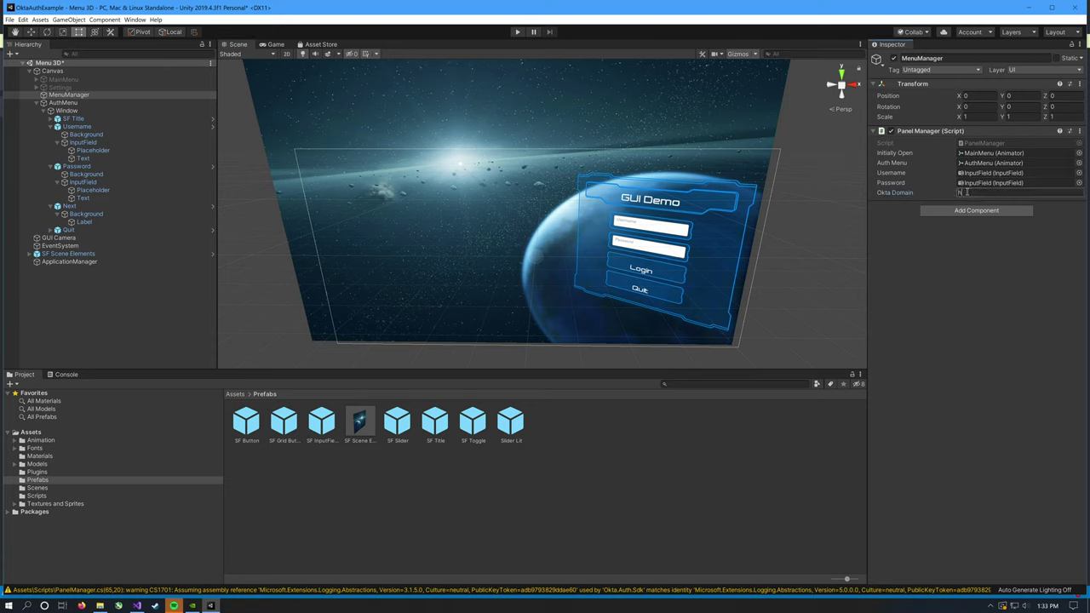
{"action": "type", "text": "ttps://"}
{"action": "type", "text": "gamb.okta.com"}
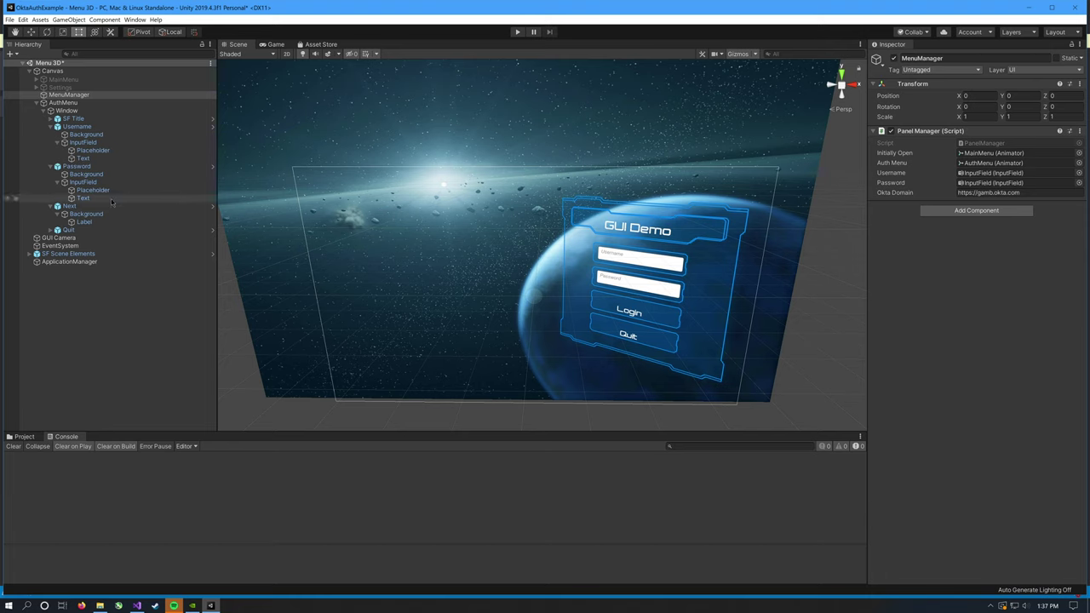
- Switch the Next button's On Click function from PanelManager.OpenPanel to PanelManager.Login()
{"action": "left_click", "coordinate": [70, 206]}
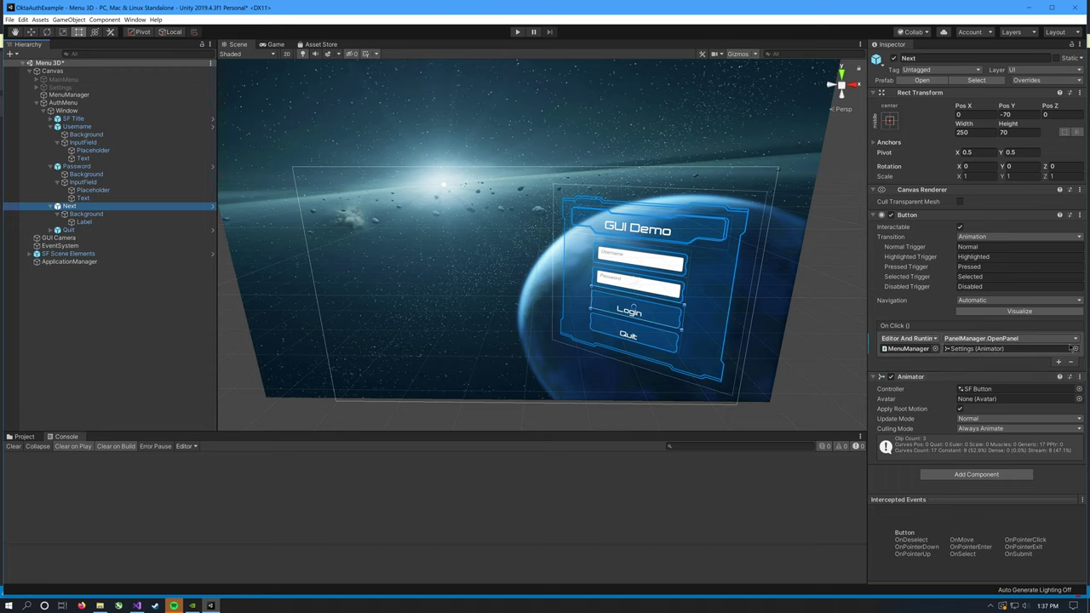
{"action": "left_click", "coordinate": [1073, 339]}
{"action": "mouse_move", "coordinate": [992, 378]}
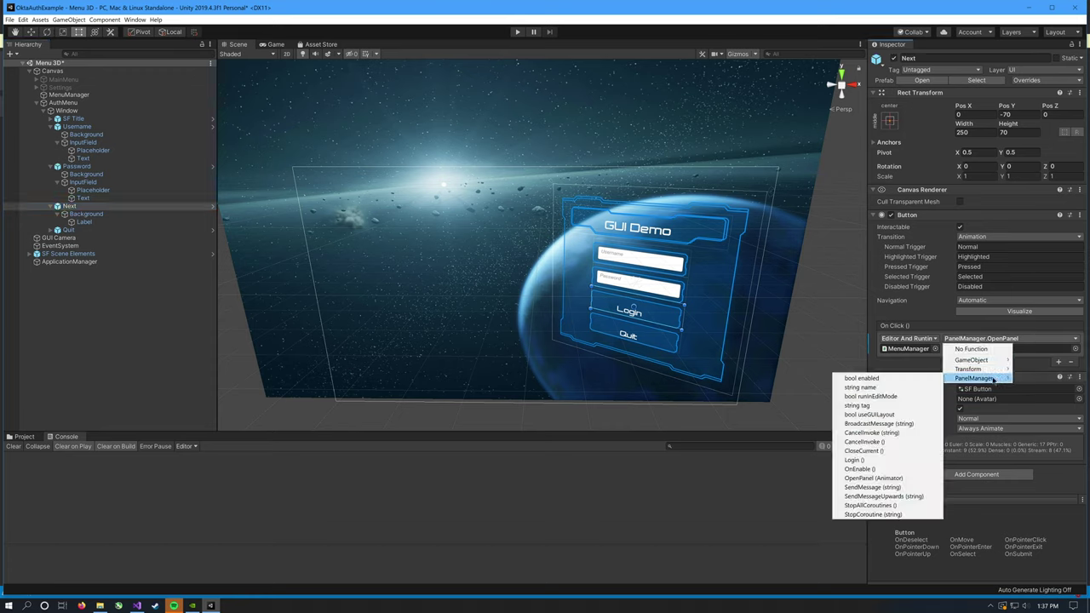
{"action": "left_click", "coordinate": [894, 459]}
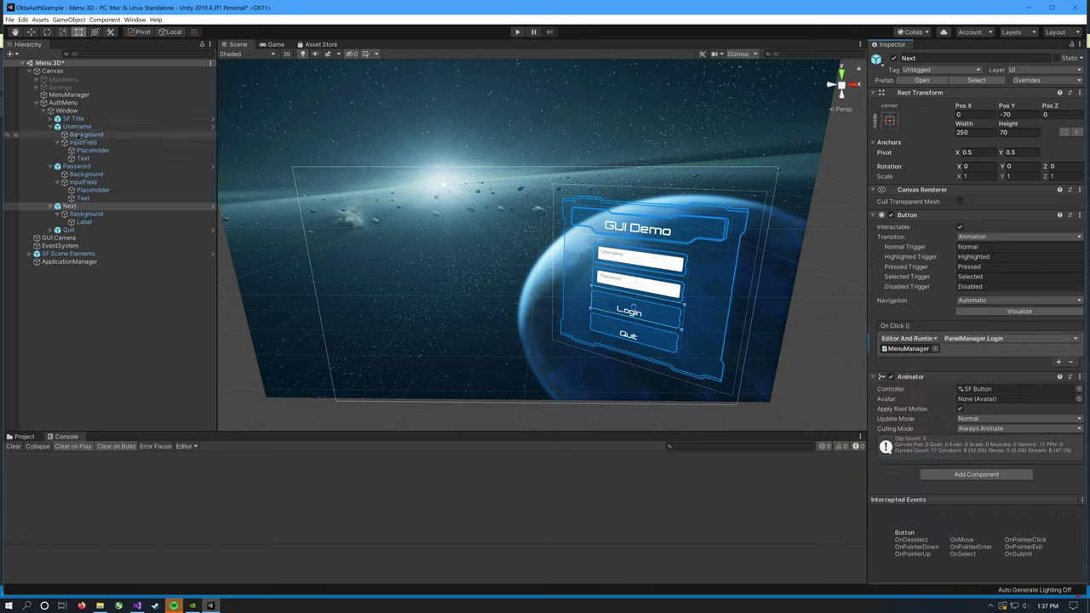
{"action": "left_click", "coordinate": [77, 94]}
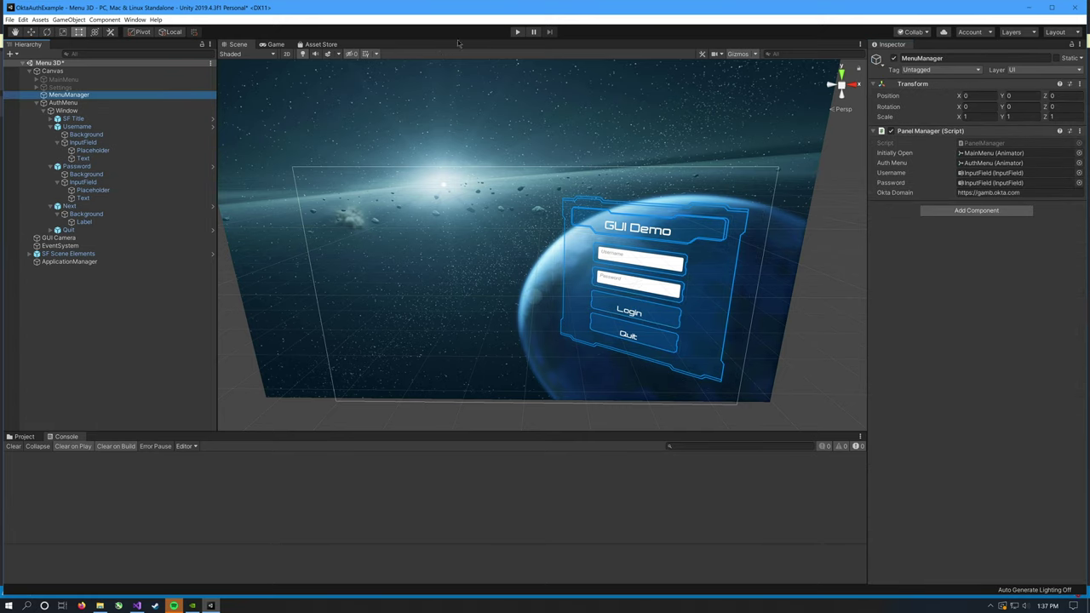
- Enter play mode and log in with the Okta username and password to reach the main menu
{"action": "left_click", "coordinate": [517, 32]}
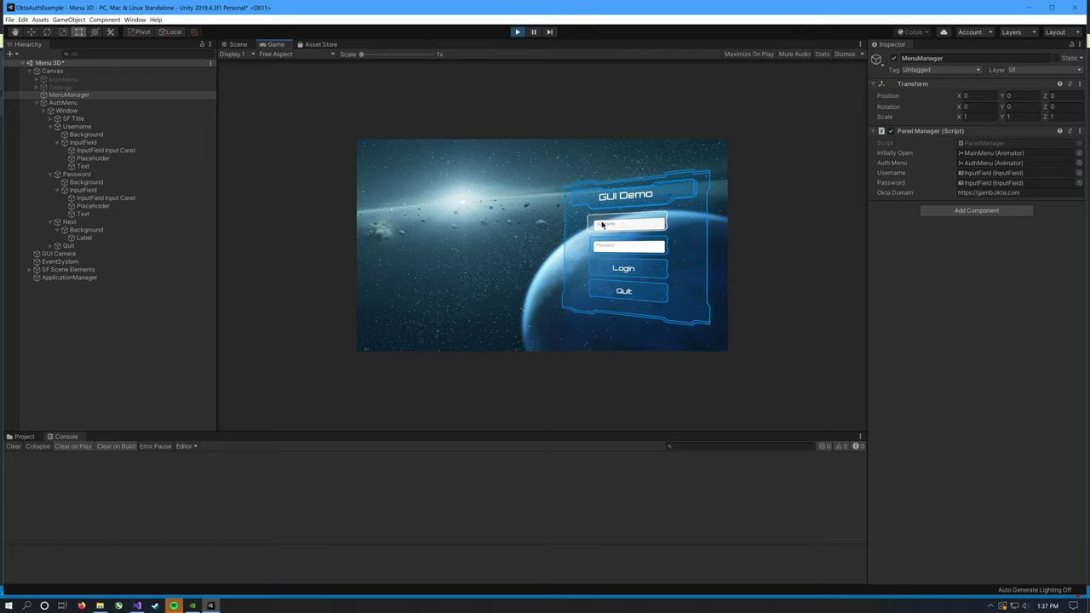
{"action": "left_click", "coordinate": [603, 226]}
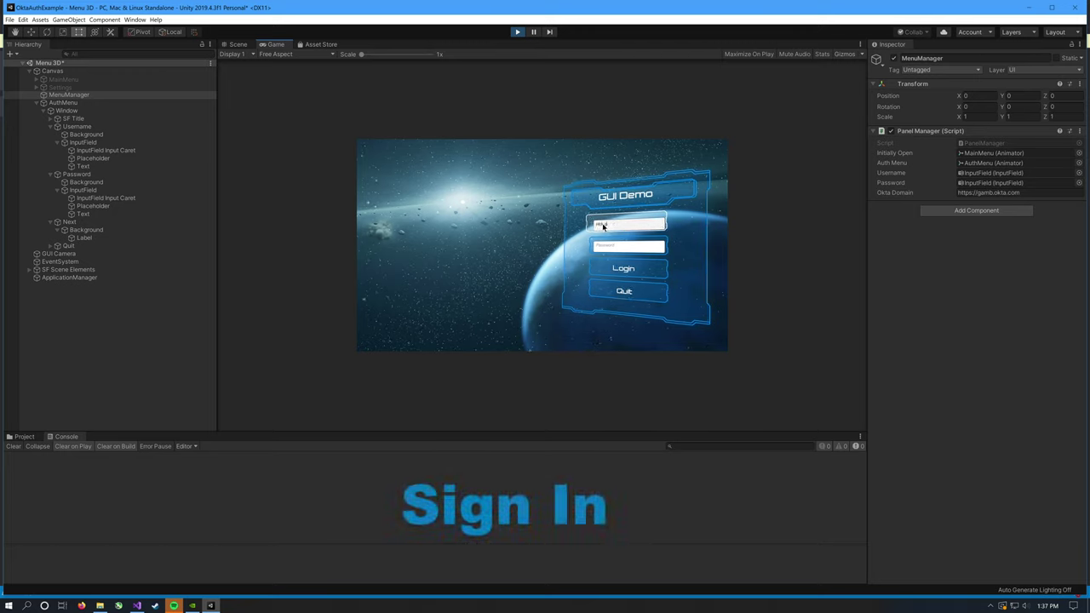
{"action": "type", "text": ".c"}
{"action": "type", "text": ".com"}
{"action": "left_click", "coordinate": [610, 246]}
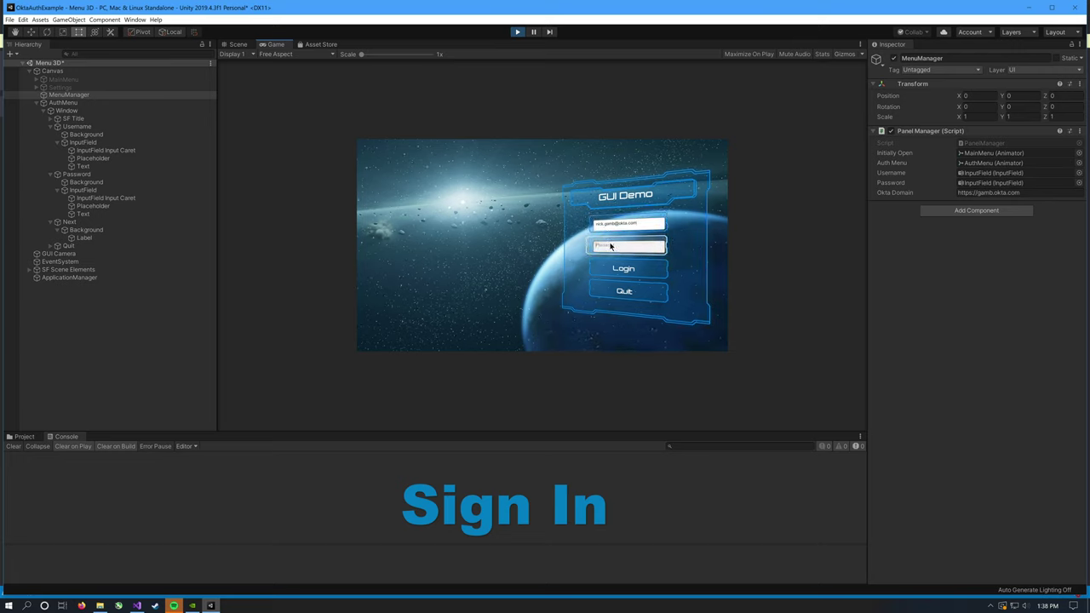
{"action": "type", "text": "*"}
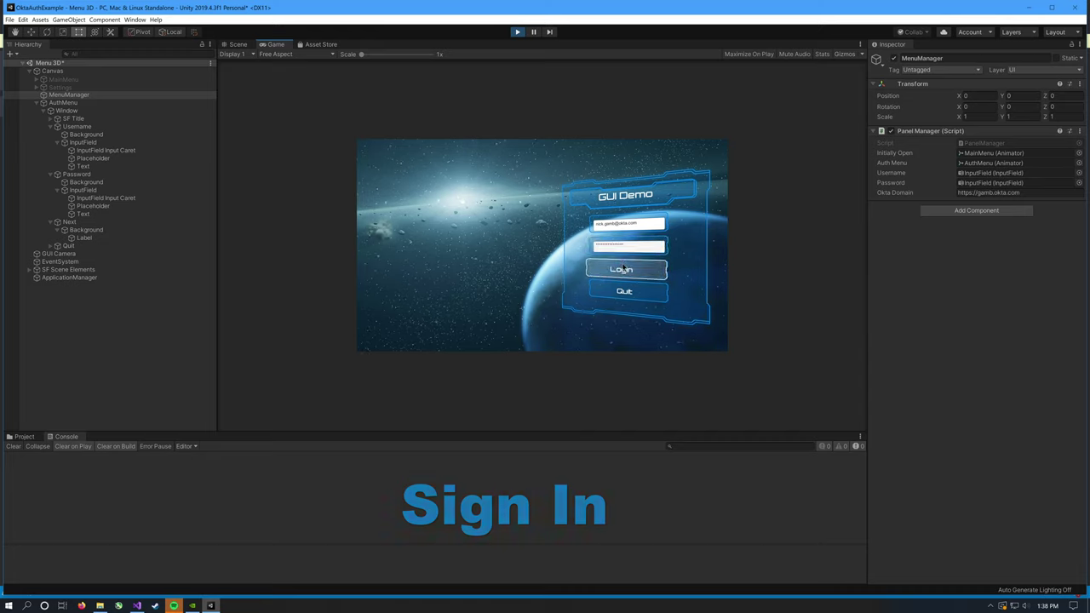
{"action": "left_click", "coordinate": [624, 270]}
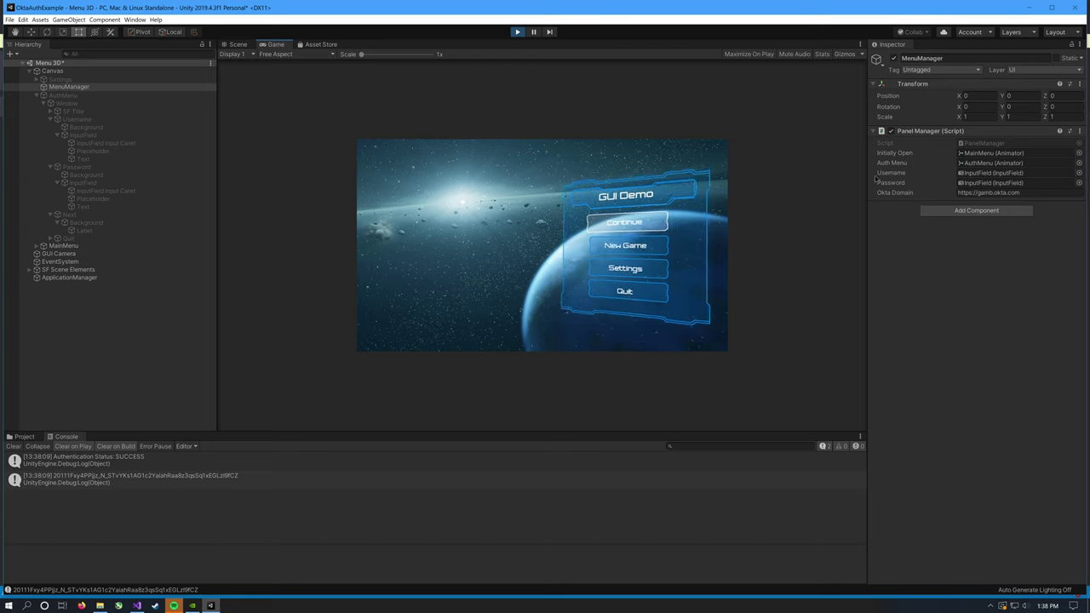
{"action": "left_click", "coordinate": [624, 269]}
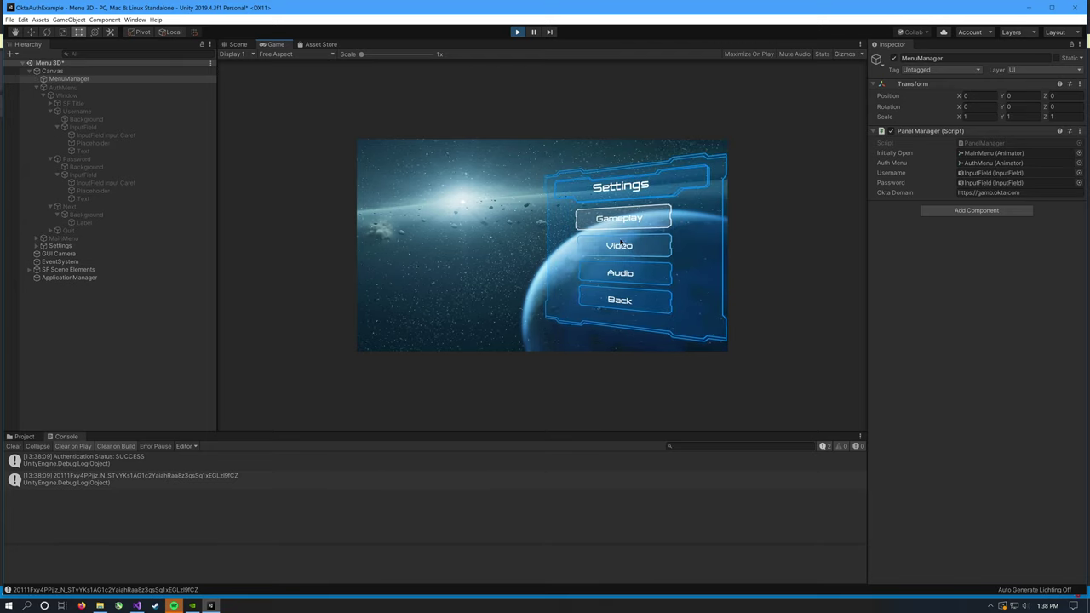
{"action": "left_click", "coordinate": [634, 246]}
{"action": "left_click", "coordinate": [464, 318]}
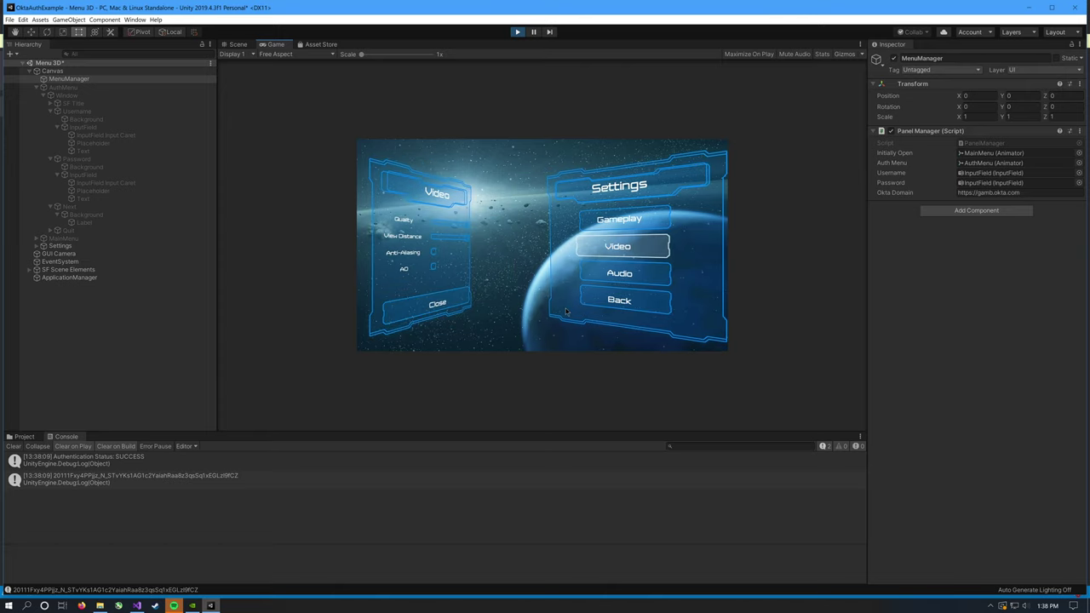